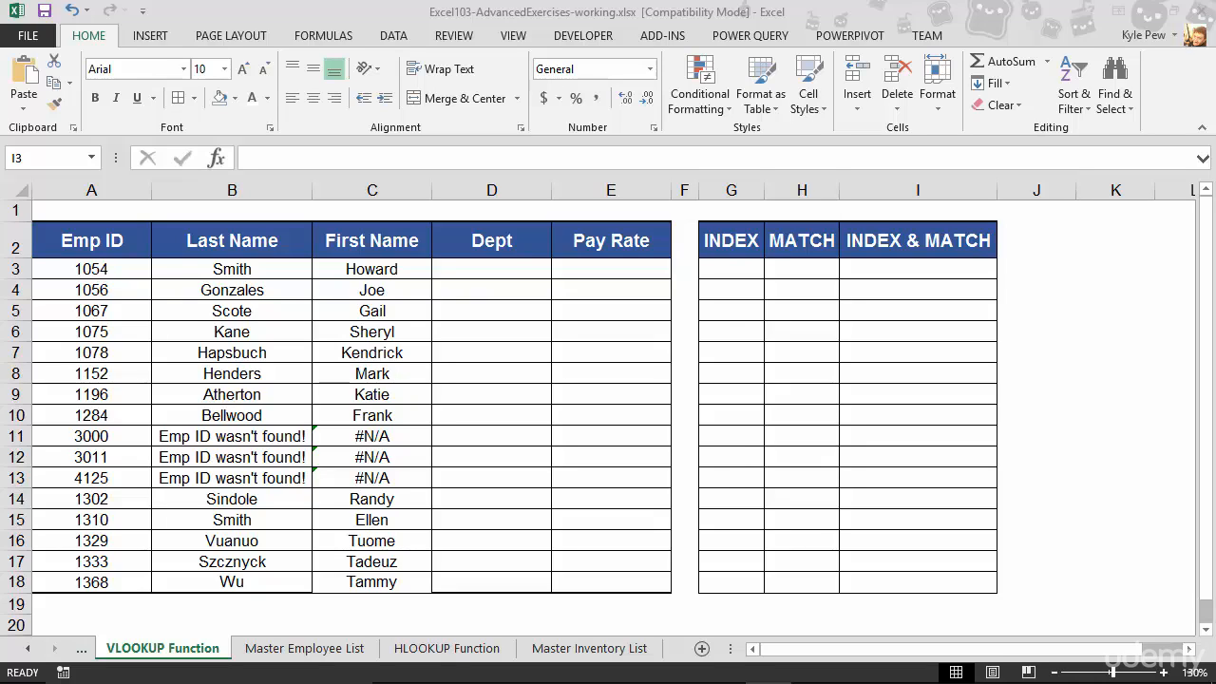
# Examine the employee records on the Master Employee List sheet and the name columns on the VLOOKUP Function sheet
pyautogui.click(102, 273)
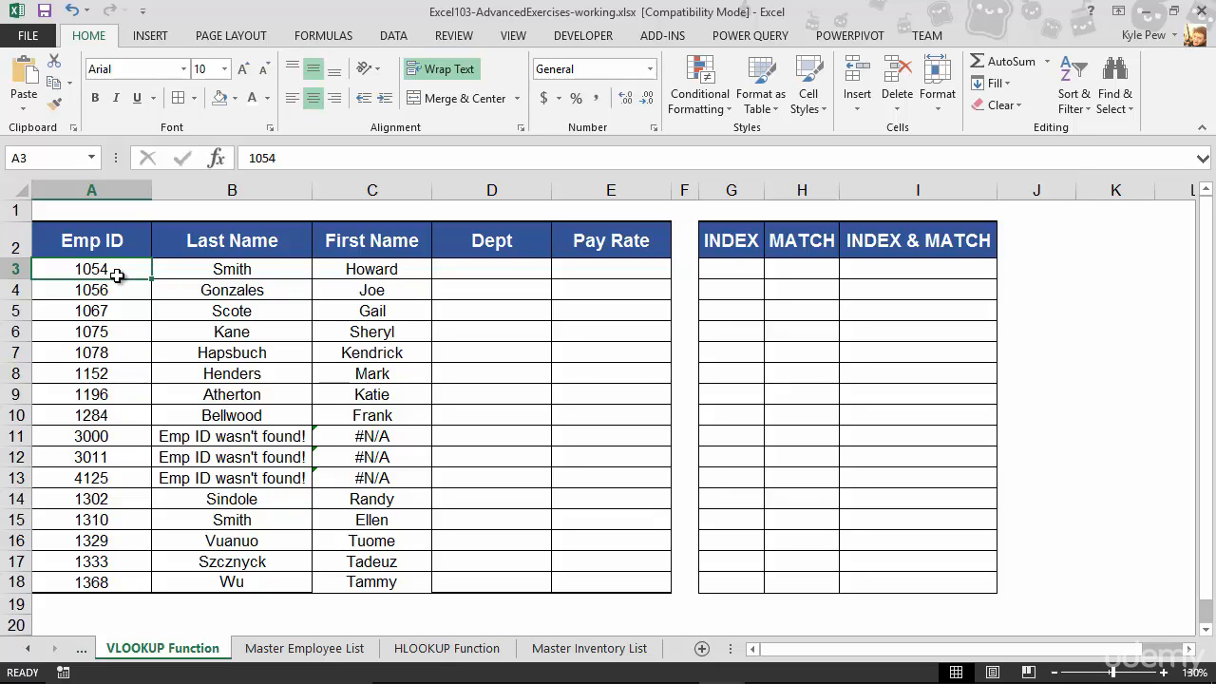
pyautogui.click(302, 648)
pyautogui.scroll(6, 247, 513)
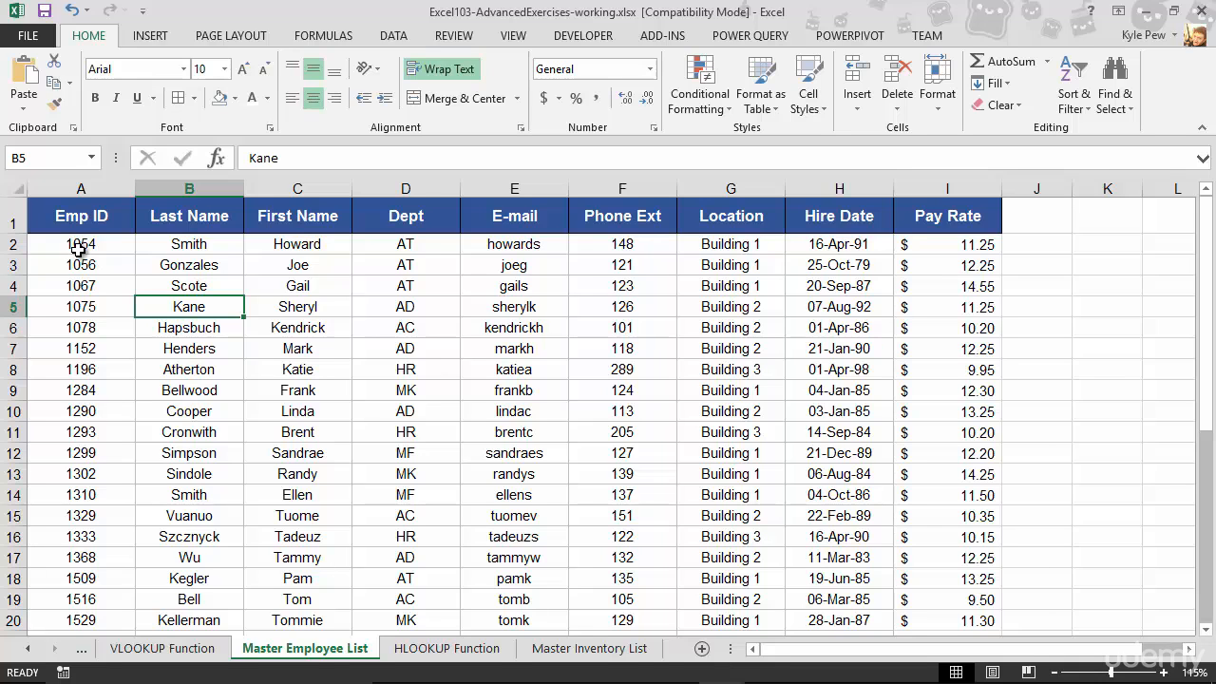
pyautogui.click(178, 649)
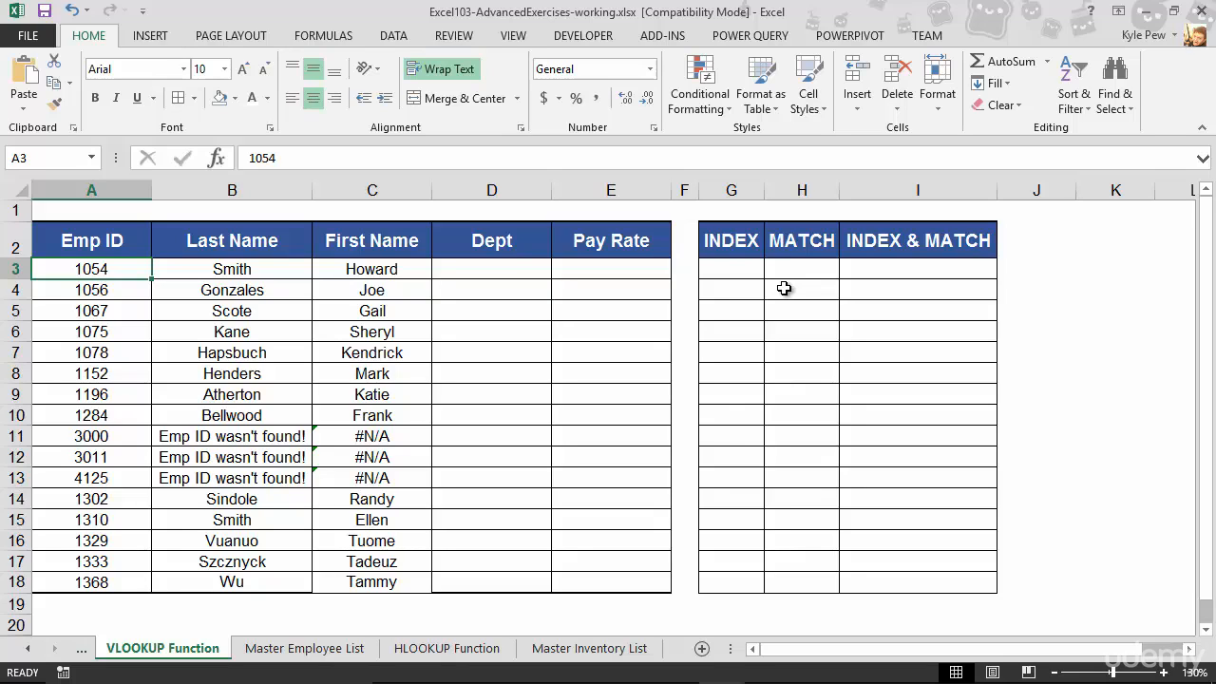
pyautogui.click(731, 268)
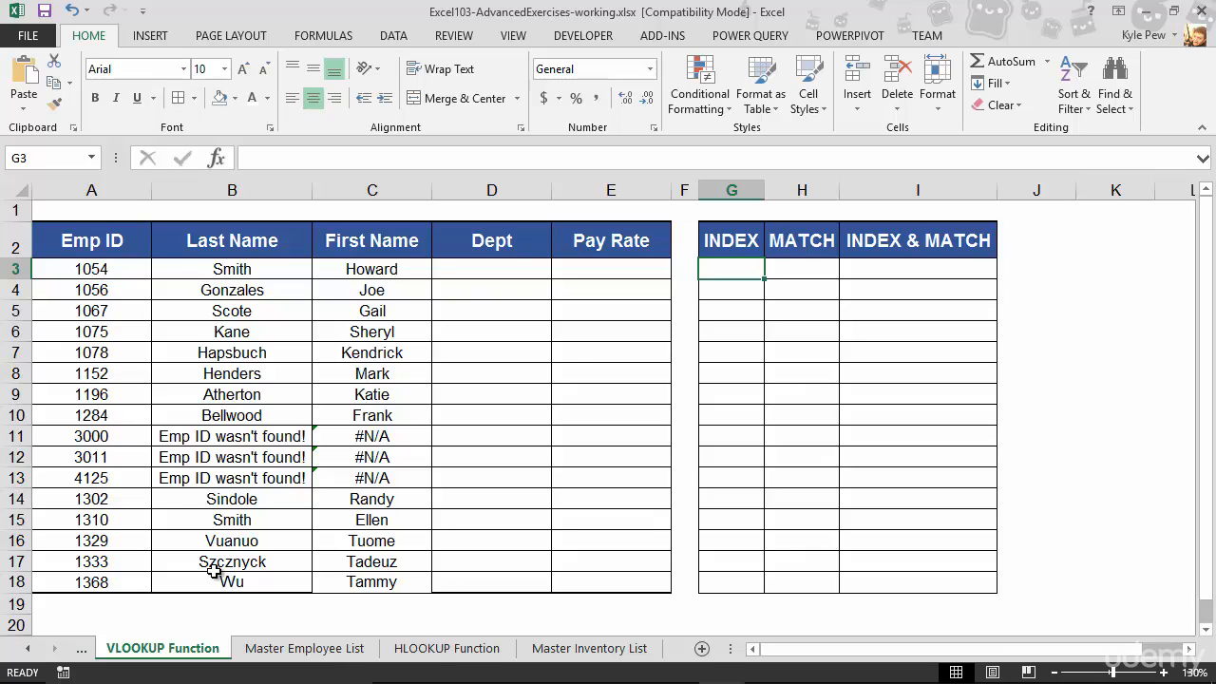
pyautogui.moveTo(238, 245); pyautogui.dragTo(254, 582)
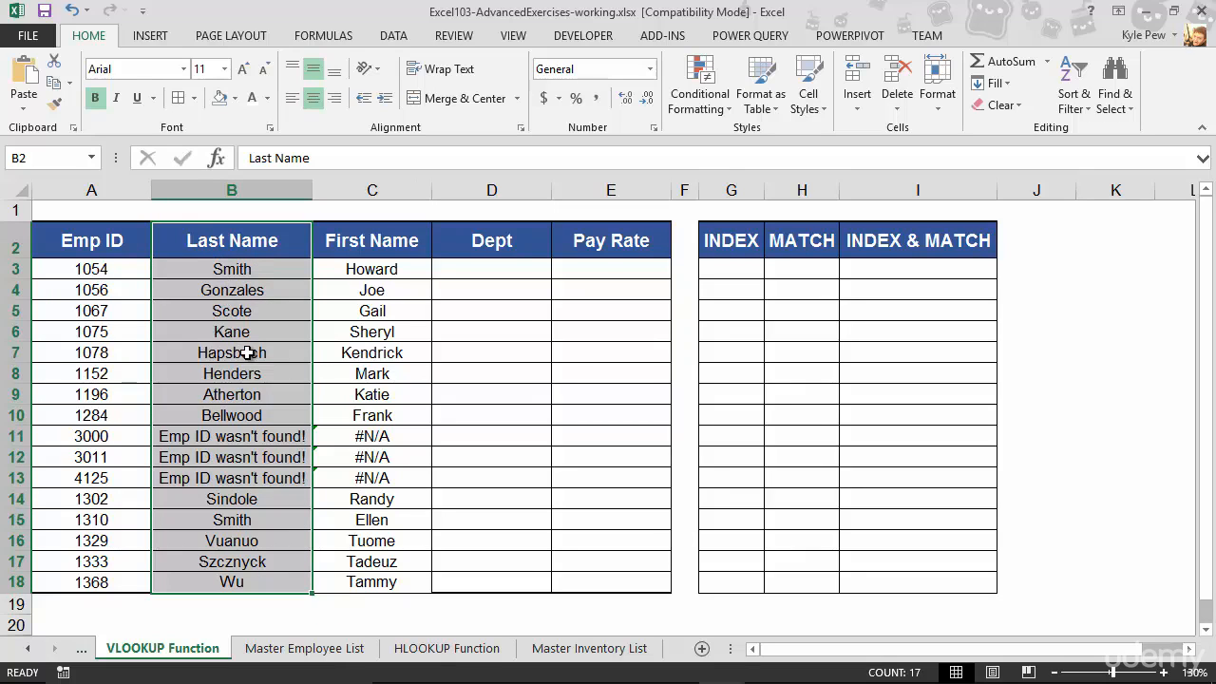
pyautogui.moveTo(238, 244); pyautogui.dragTo(382, 582)
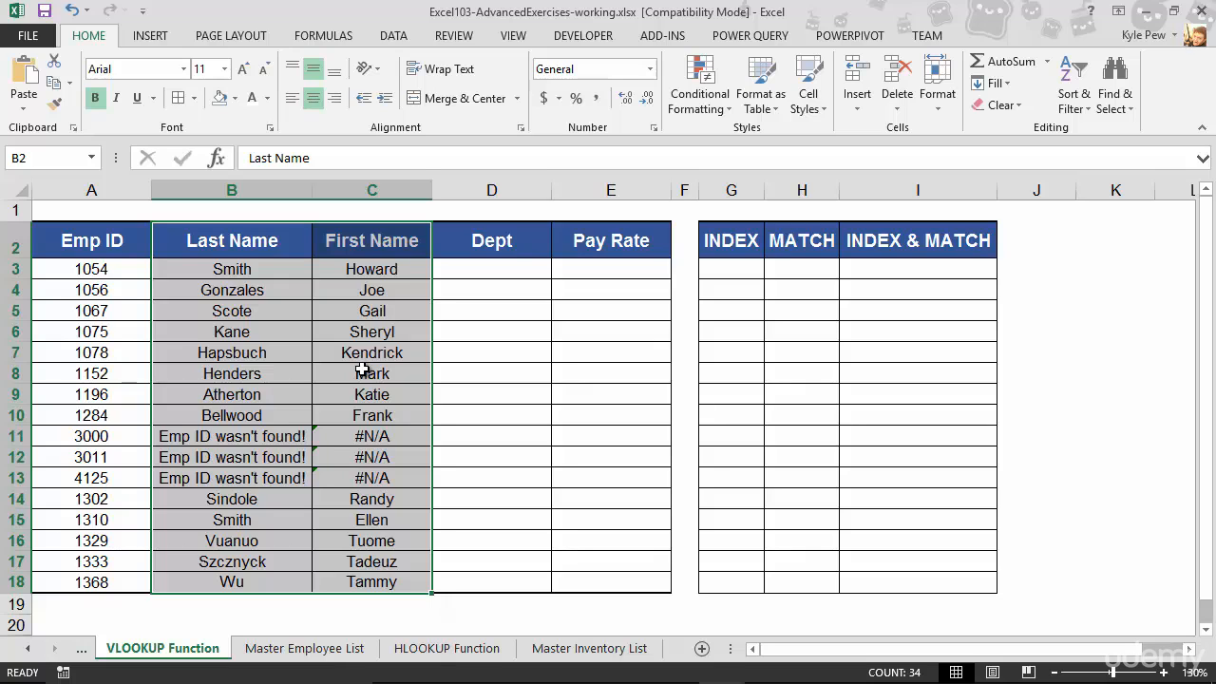
# Start an INDEX function in G3 using the array,row_num,column_num argument list, keeping the First Name column uncovered
pyautogui.click(711, 271)
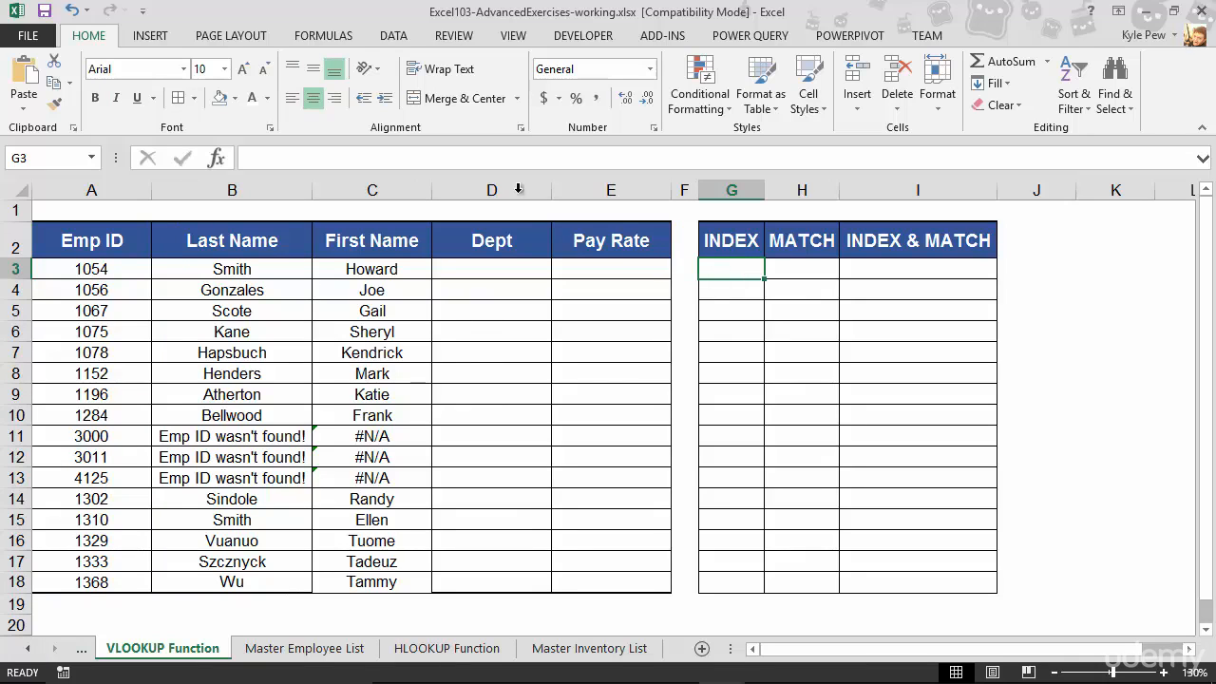
pyautogui.click(342, 40)
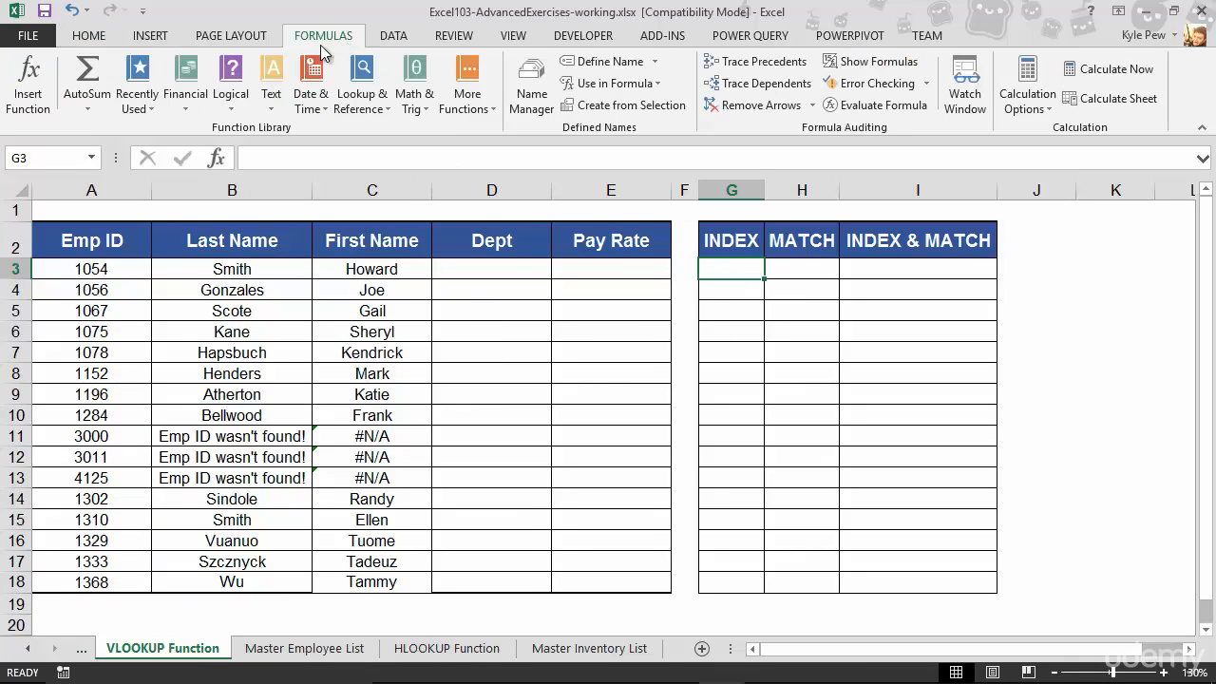
pyautogui.click(359, 103)
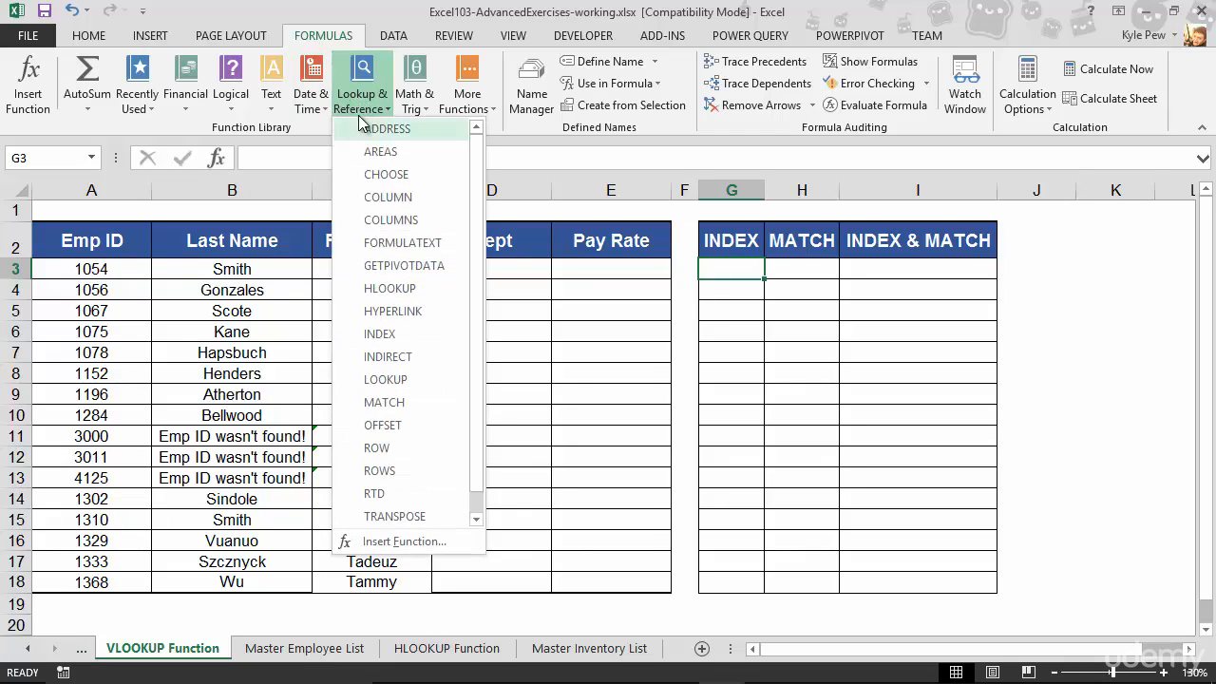
pyautogui.click(392, 339)
pyautogui.moveTo(665, 255); pyautogui.dragTo(396, 287)
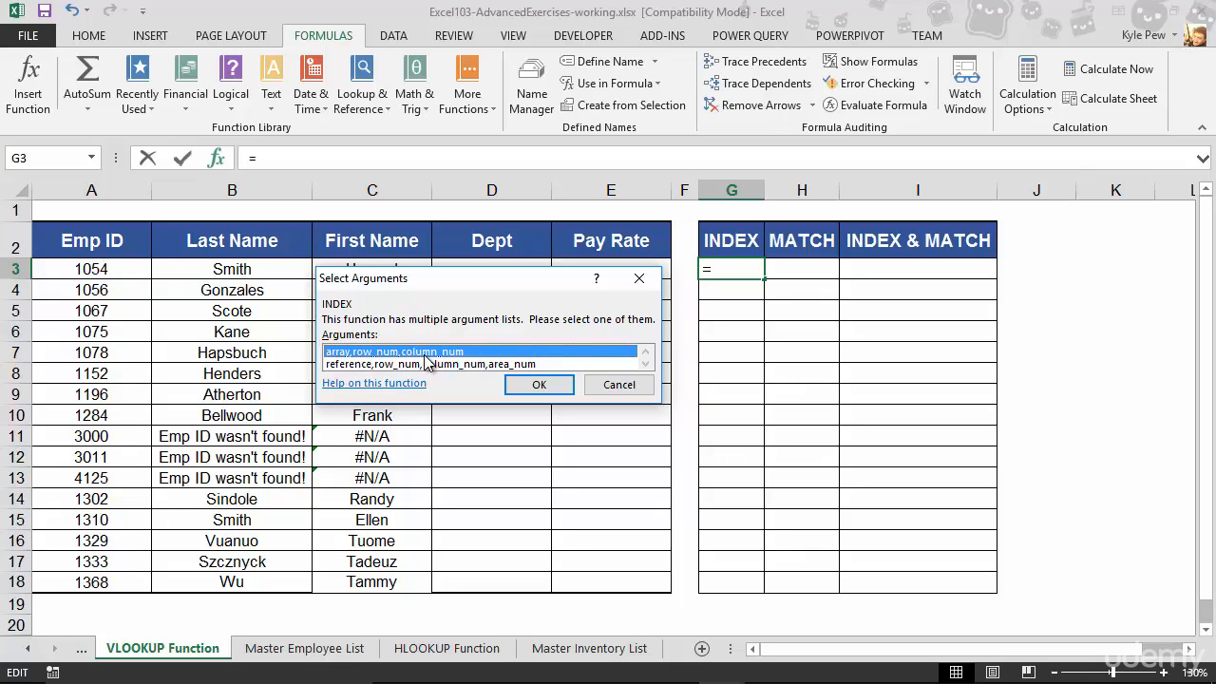
pyautogui.click(526, 384)
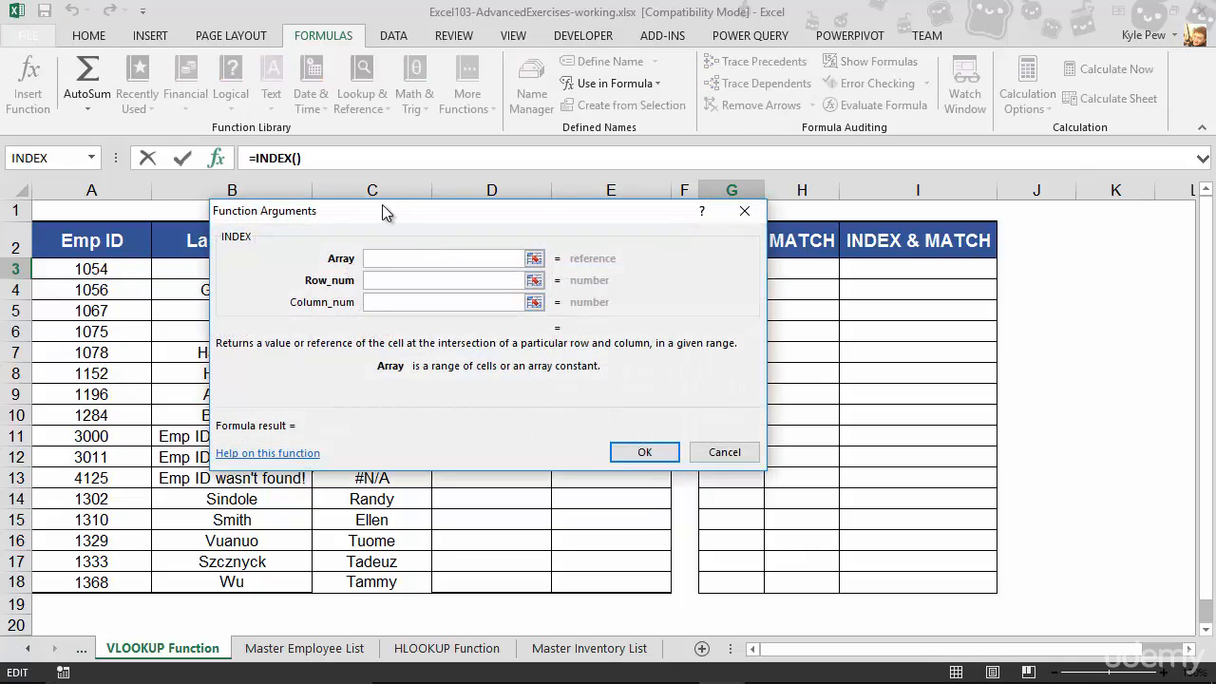
pyautogui.moveTo(379, 213); pyautogui.dragTo(486, 286)
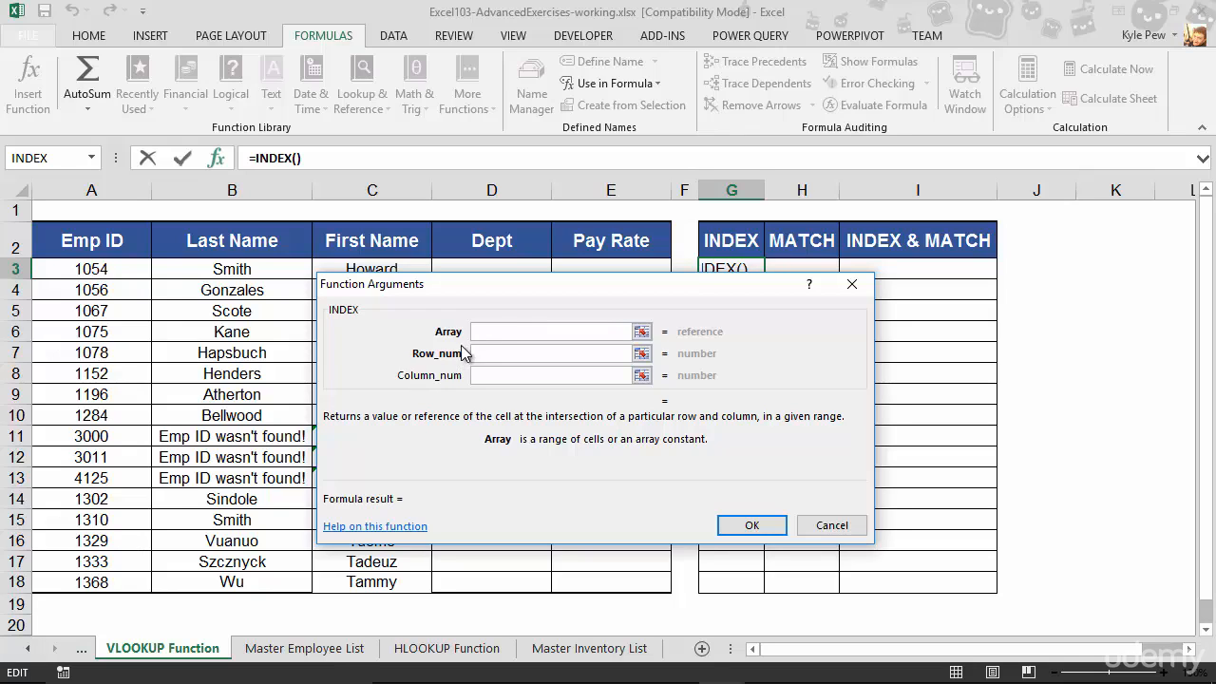
pyautogui.moveTo(438, 283); pyautogui.dragTo(575, 290)
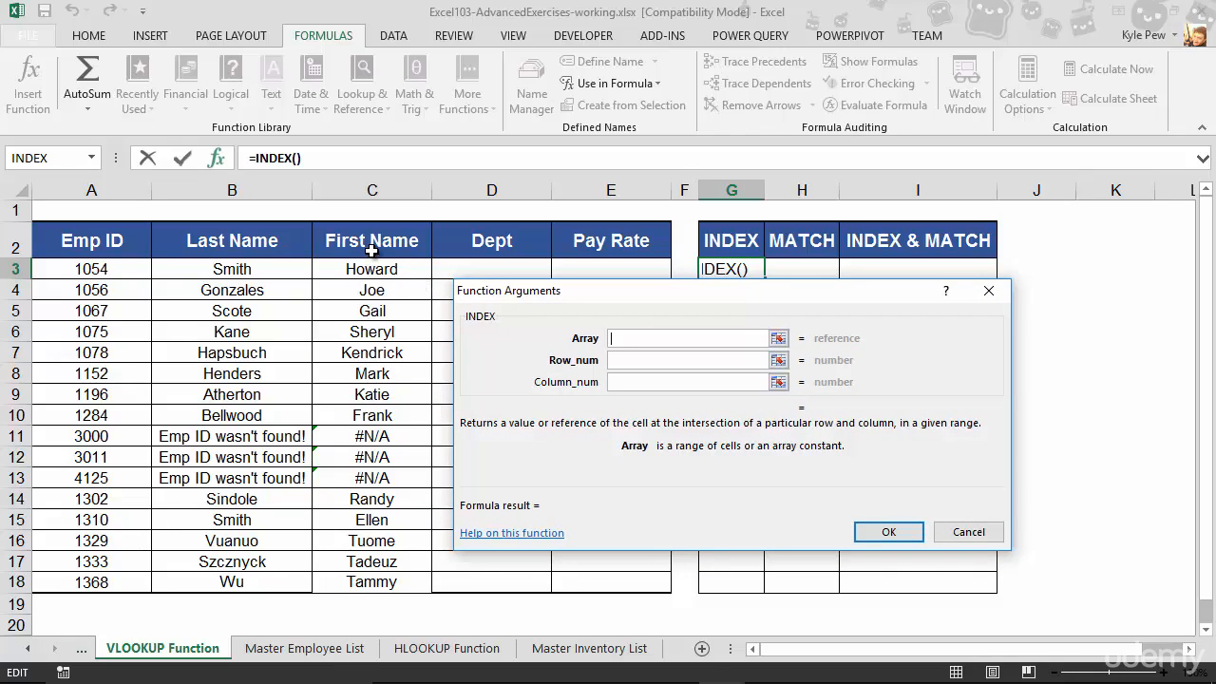
# Set the INDEX array to C2:C18 and the row number to 7, then complete the formula in G3
pyautogui.moveTo(372, 247); pyautogui.dragTo(361, 572)
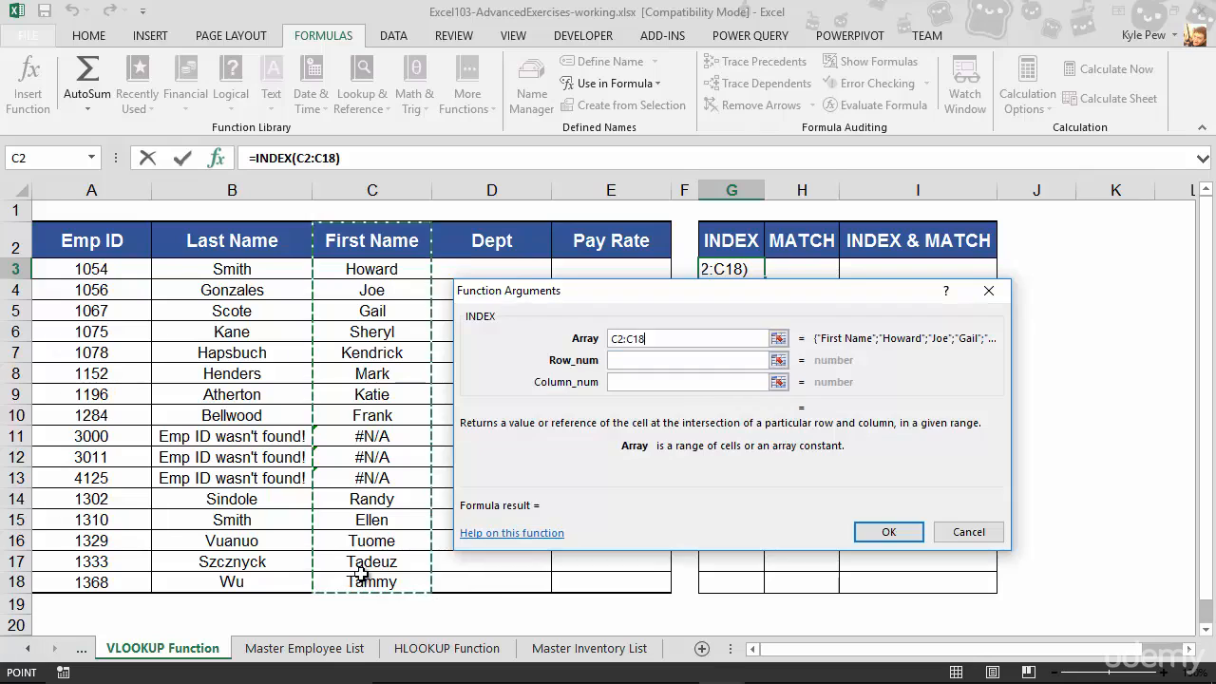
pyautogui.click(634, 360)
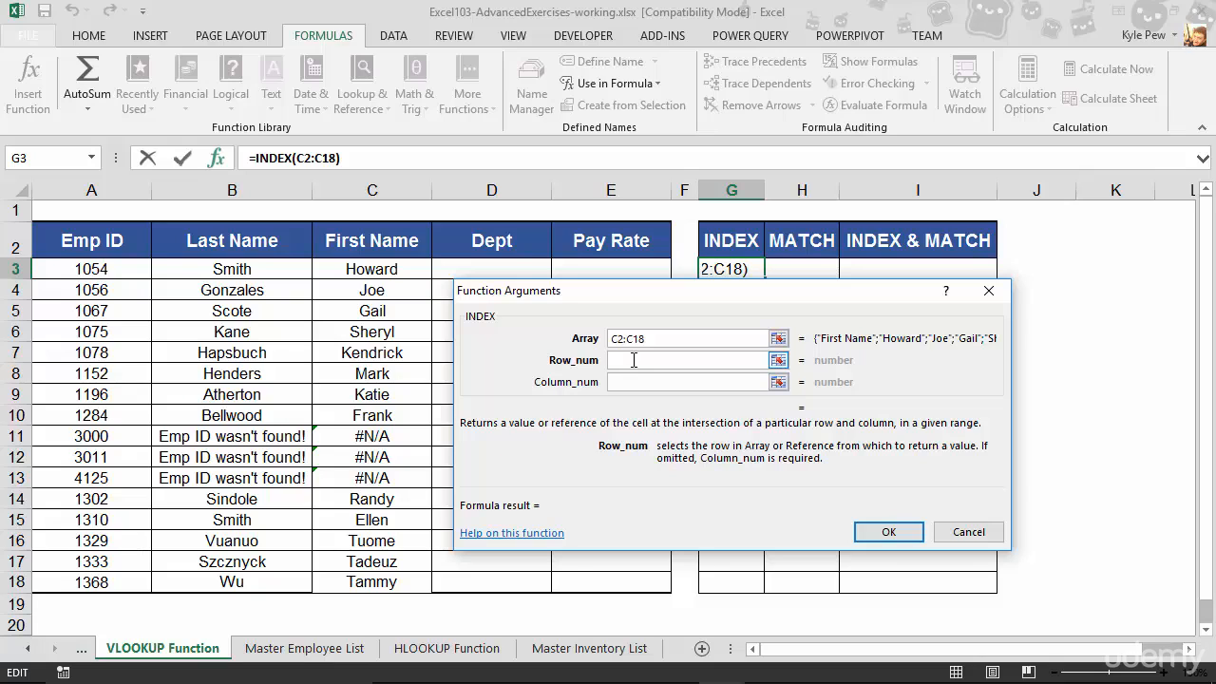
pyautogui.write('7')
pyautogui.press('Tab')
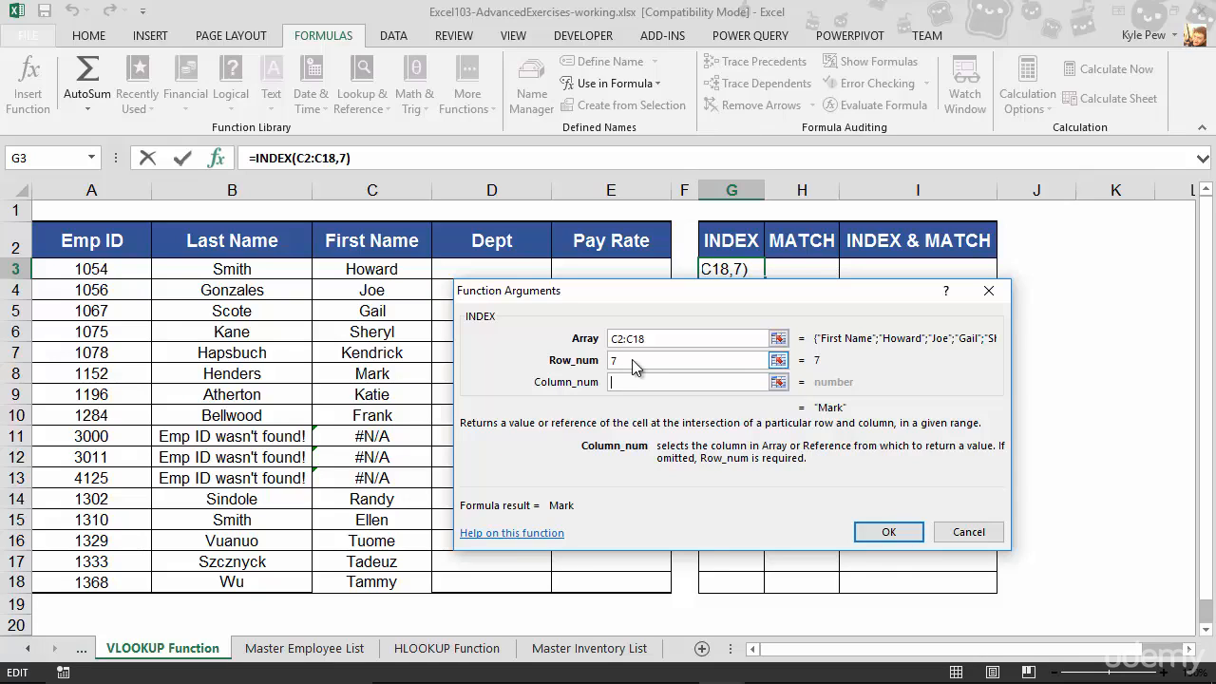
pyautogui.click(885, 531)
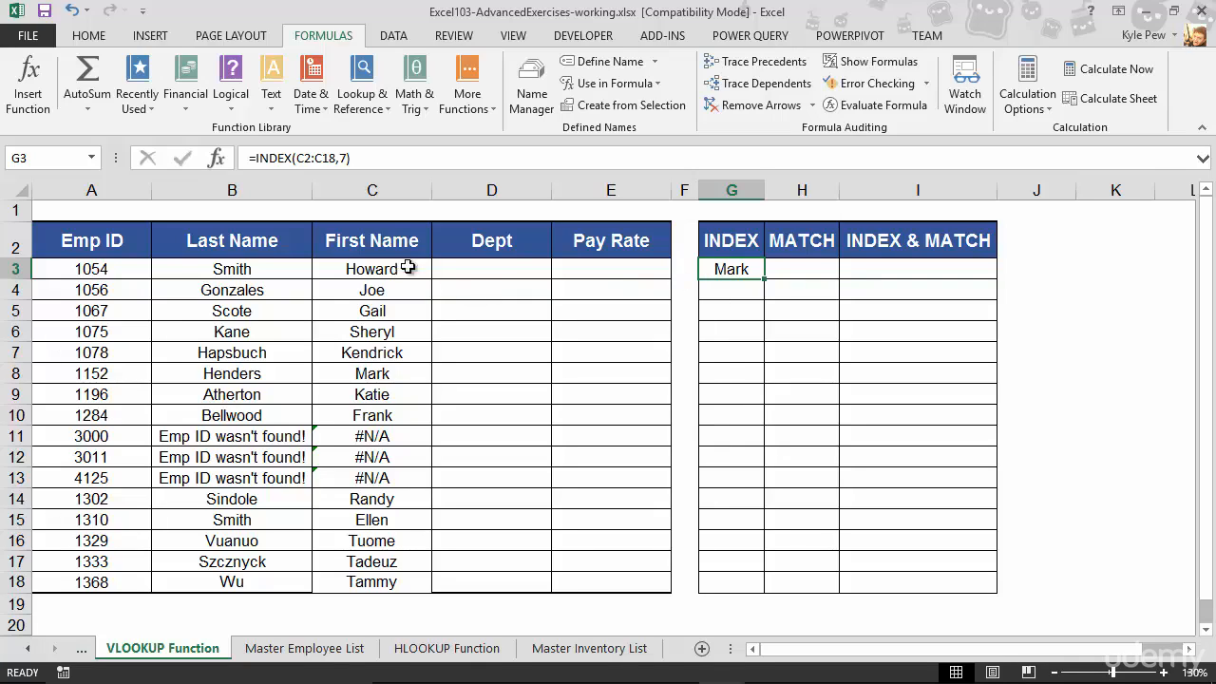
pyautogui.moveTo(383, 236); pyautogui.dragTo(363, 581)
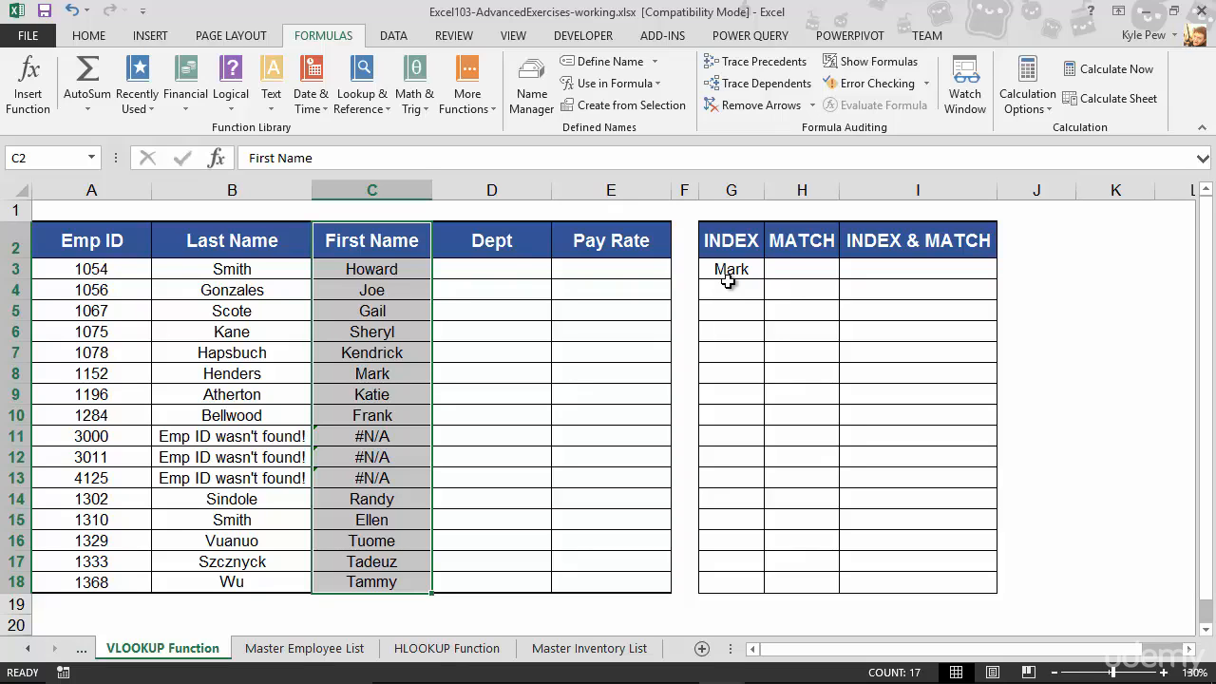
# Start a MATCH function in H3, keeping the Emp ID column uncovered by its arguments dialog
pyautogui.click(781, 269)
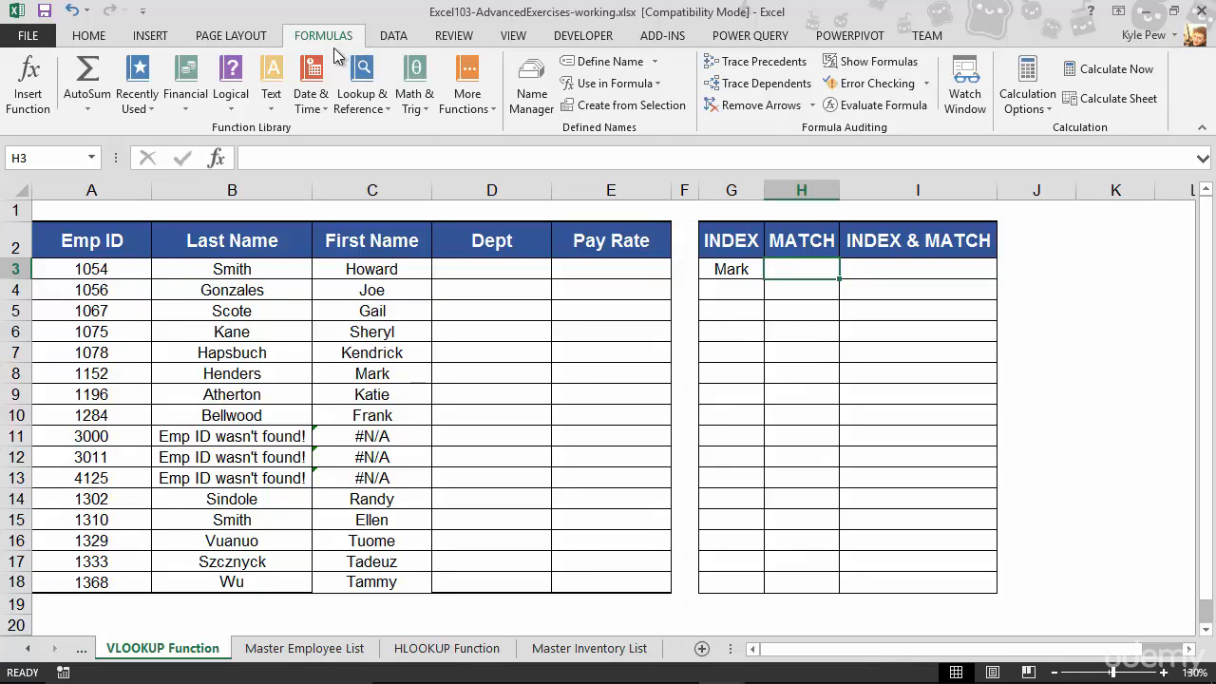
pyautogui.click(354, 101)
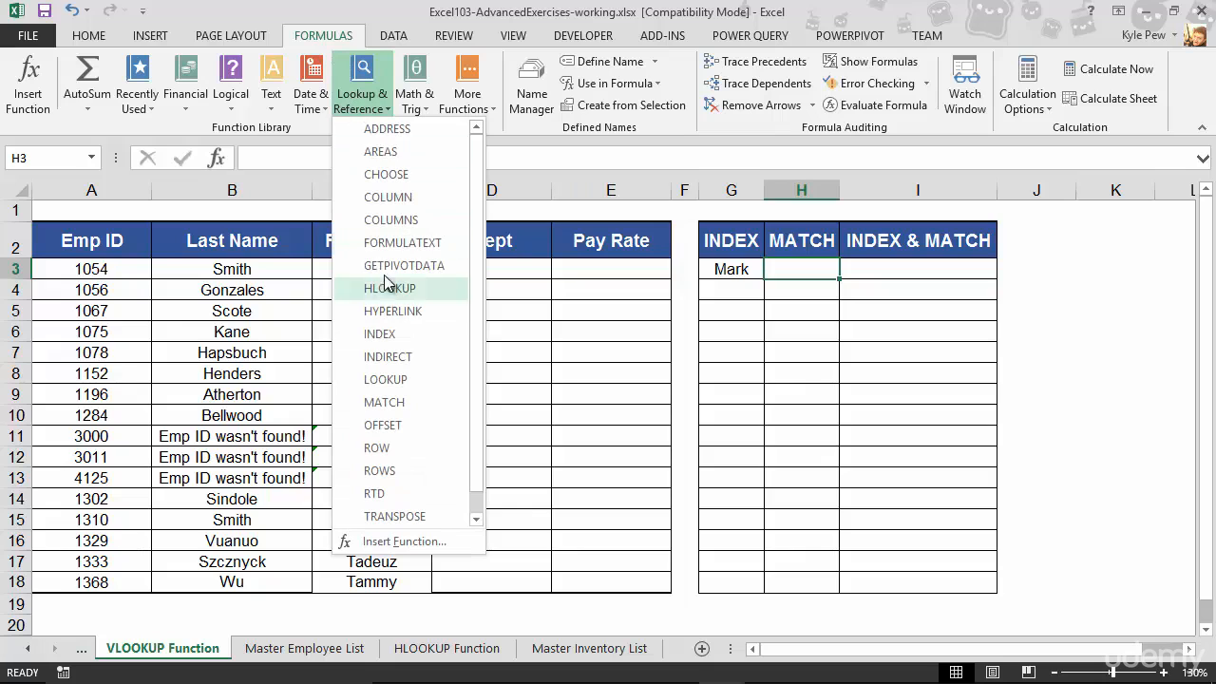
pyautogui.scroll(-1, 389, 309)
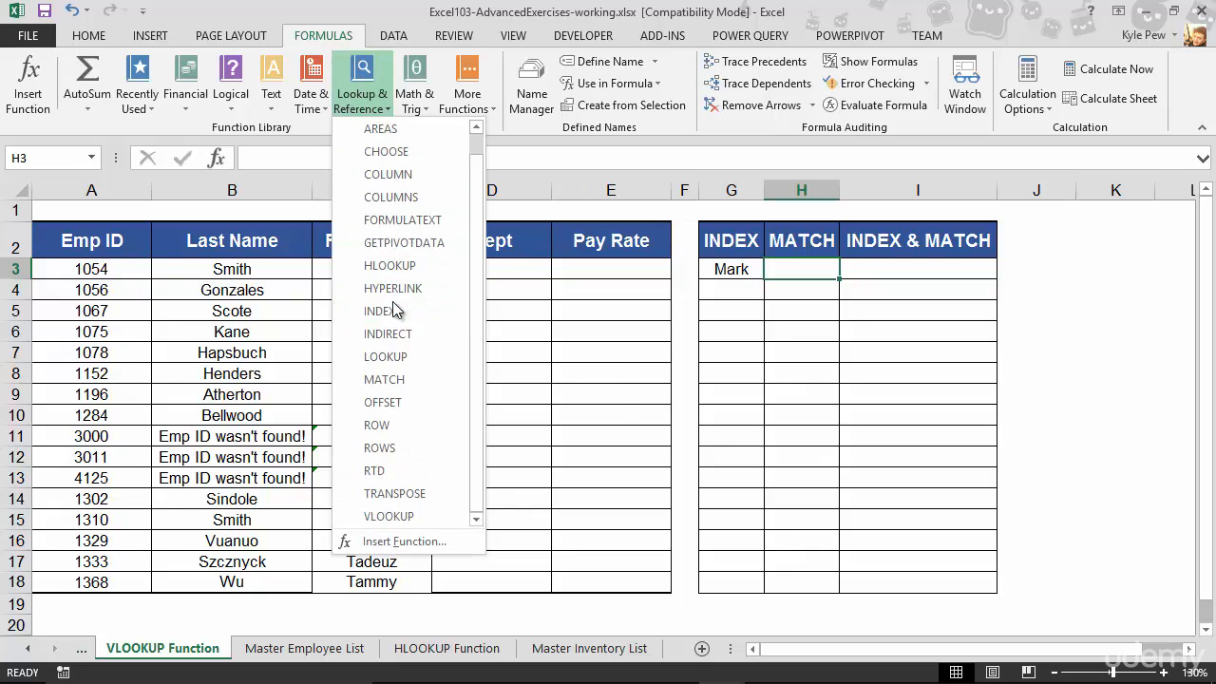
pyautogui.click(378, 379)
pyautogui.moveTo(595, 300); pyautogui.dragTo(273, 326)
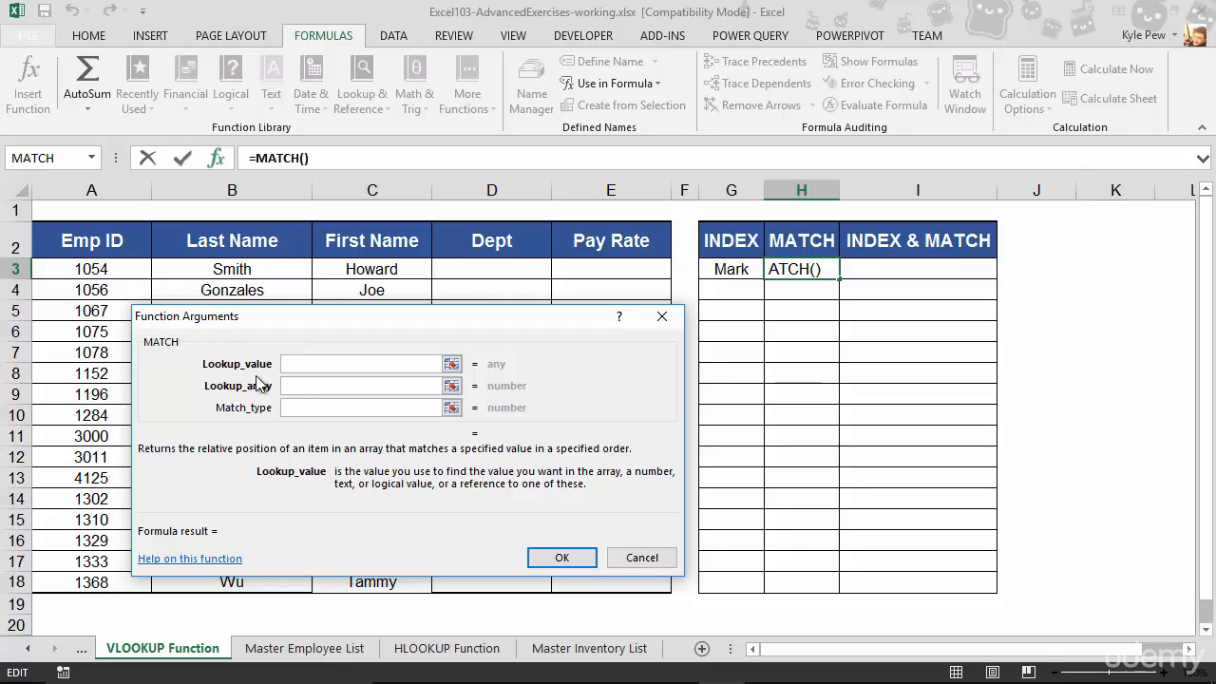
pyautogui.moveTo(282, 320); pyautogui.dragTo(548, 356)
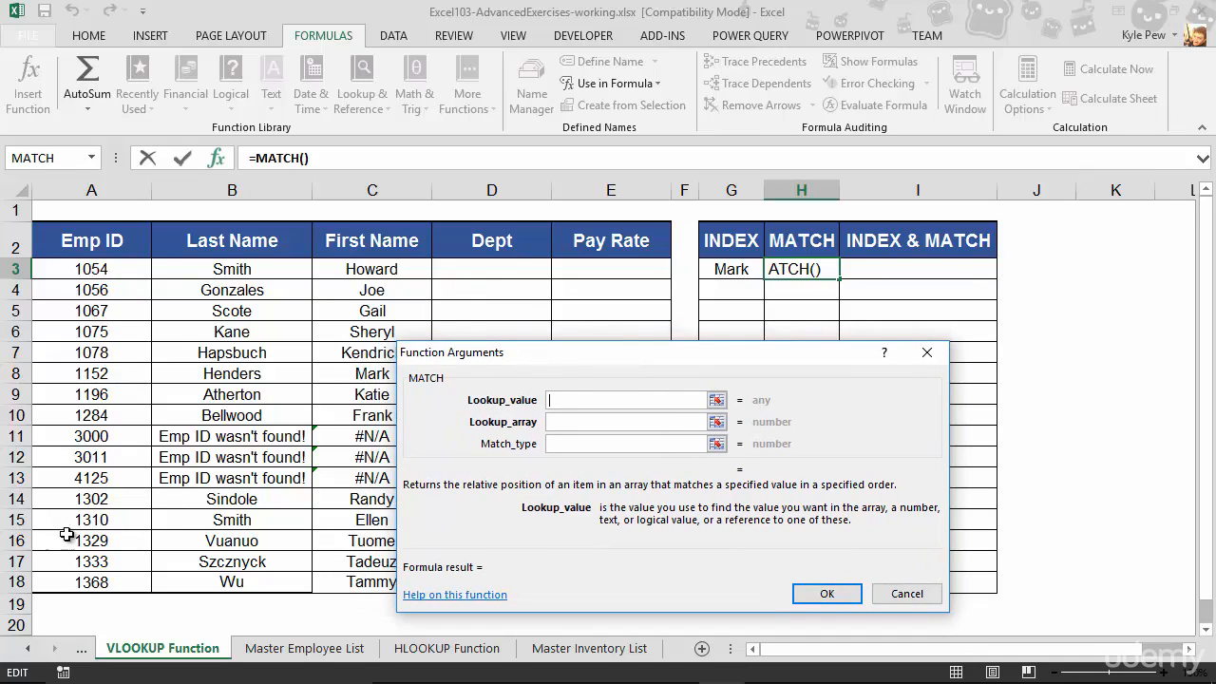
# Complete the MATCH formula in H3 with lookup value A6, lookup array A2:A18 and match type true
pyautogui.click(121, 332)
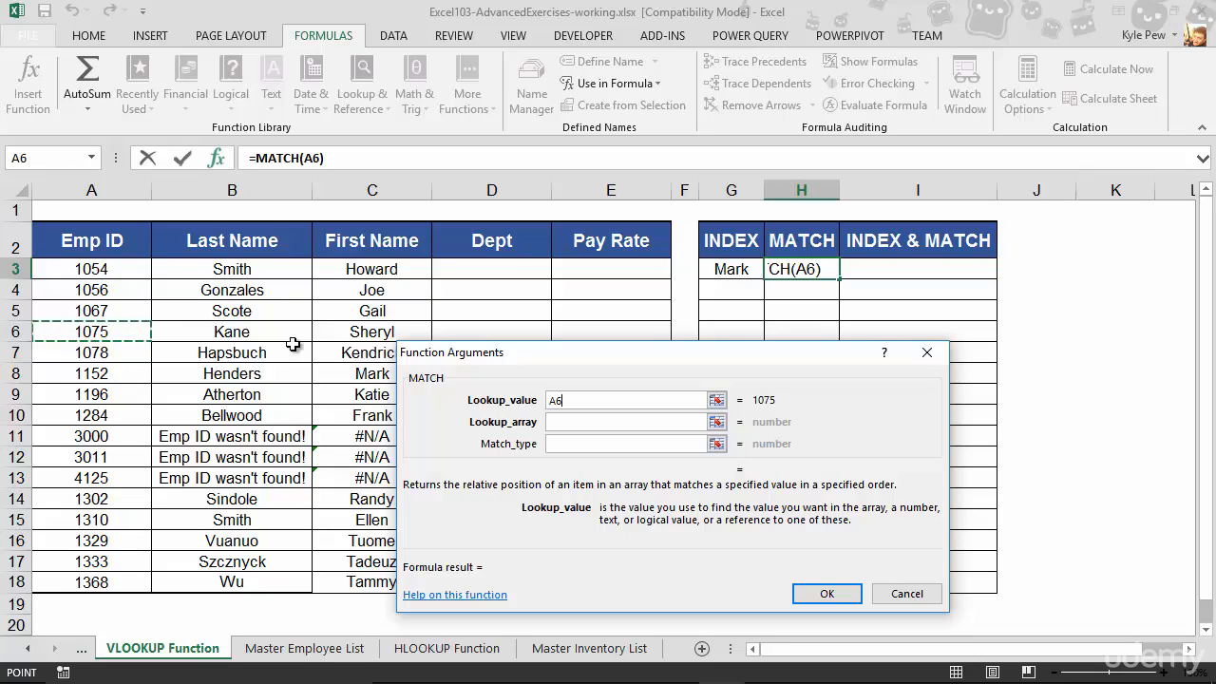
pyautogui.click(576, 421)
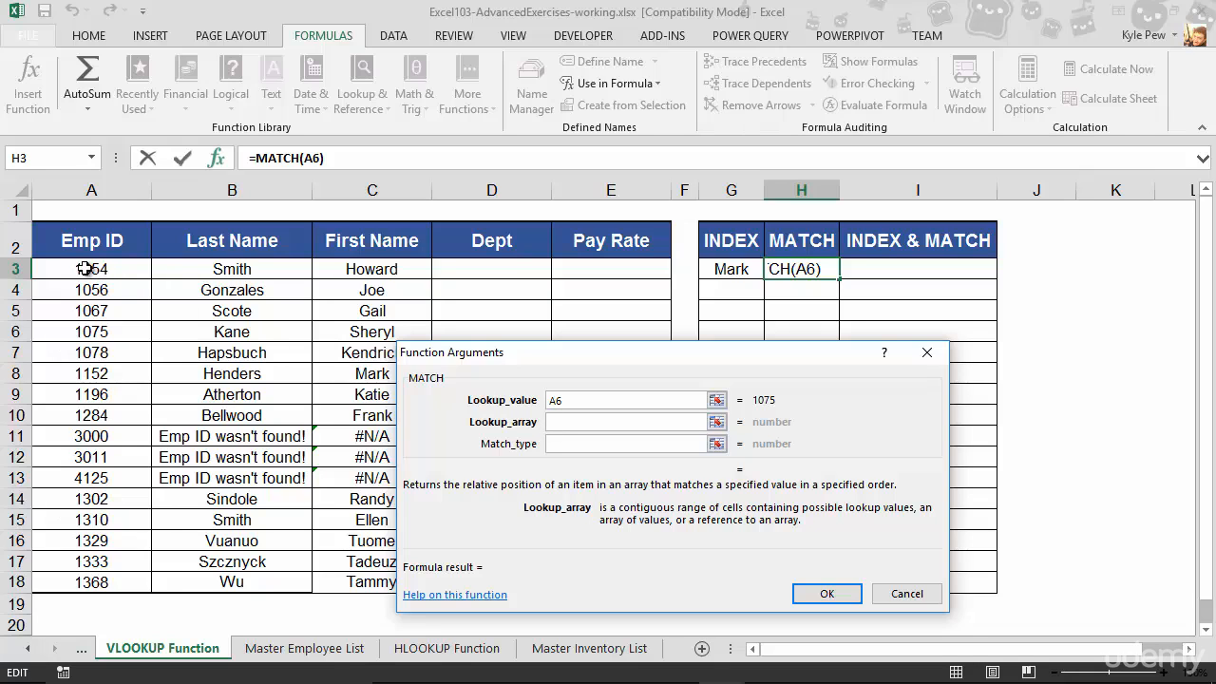
pyautogui.moveTo(76, 240); pyautogui.dragTo(104, 579)
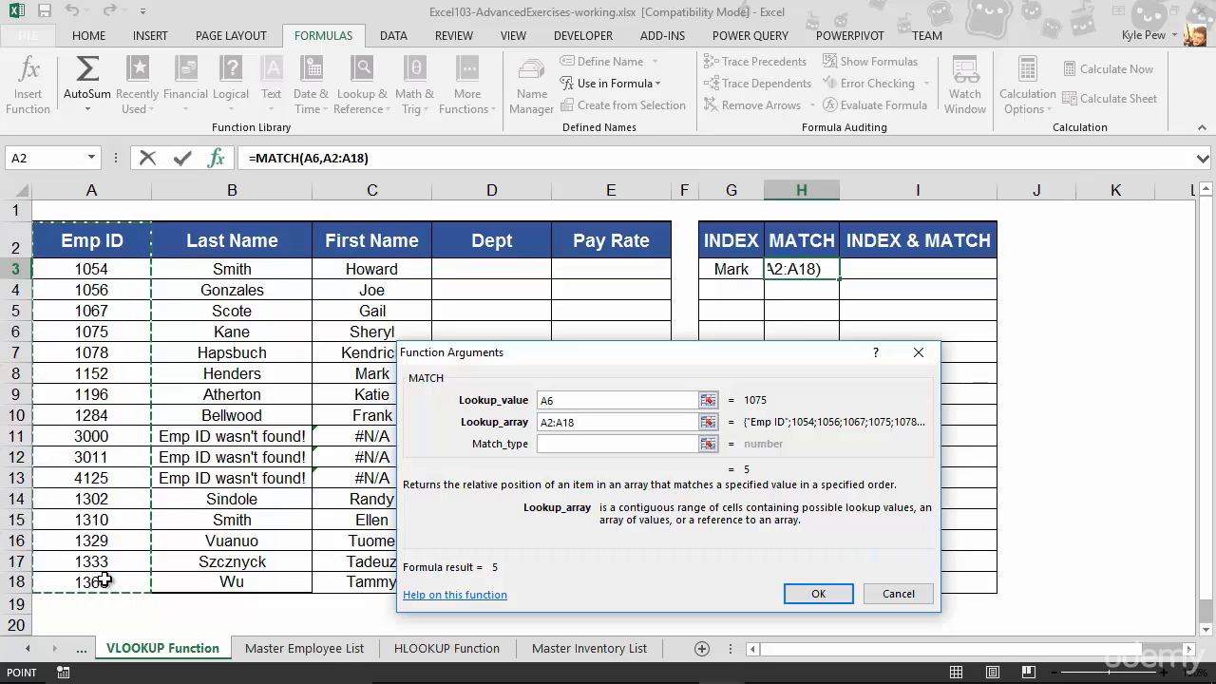
pyautogui.click(550, 442)
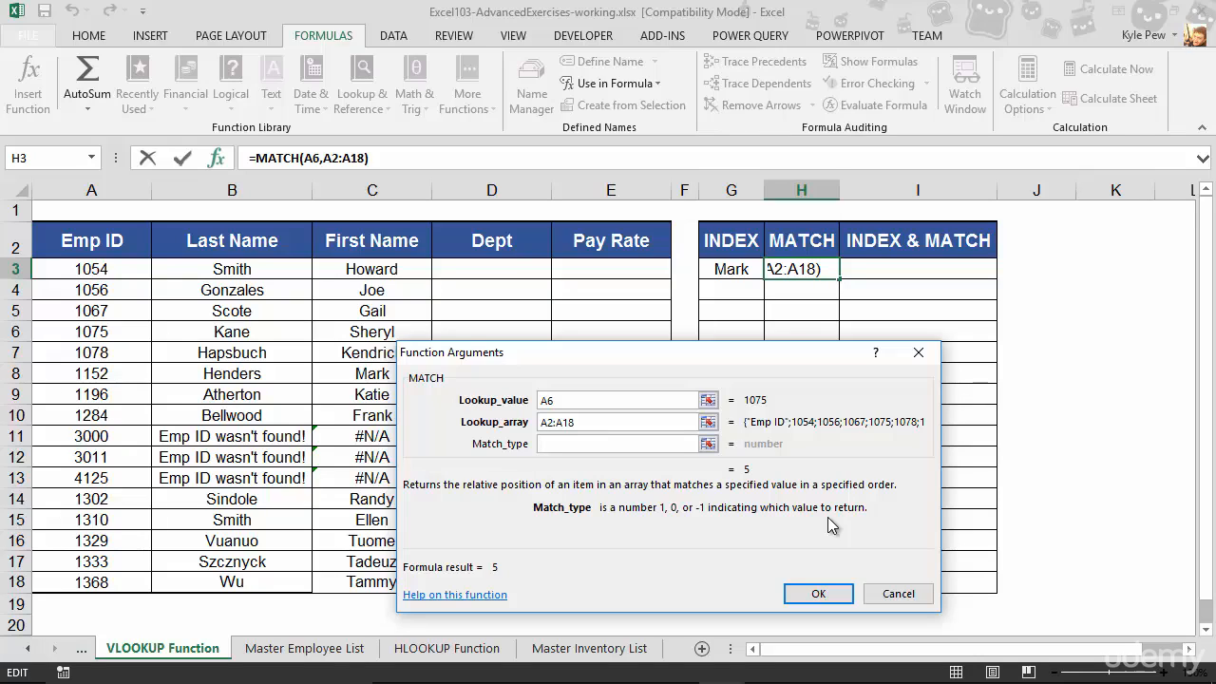
pyautogui.write('true')
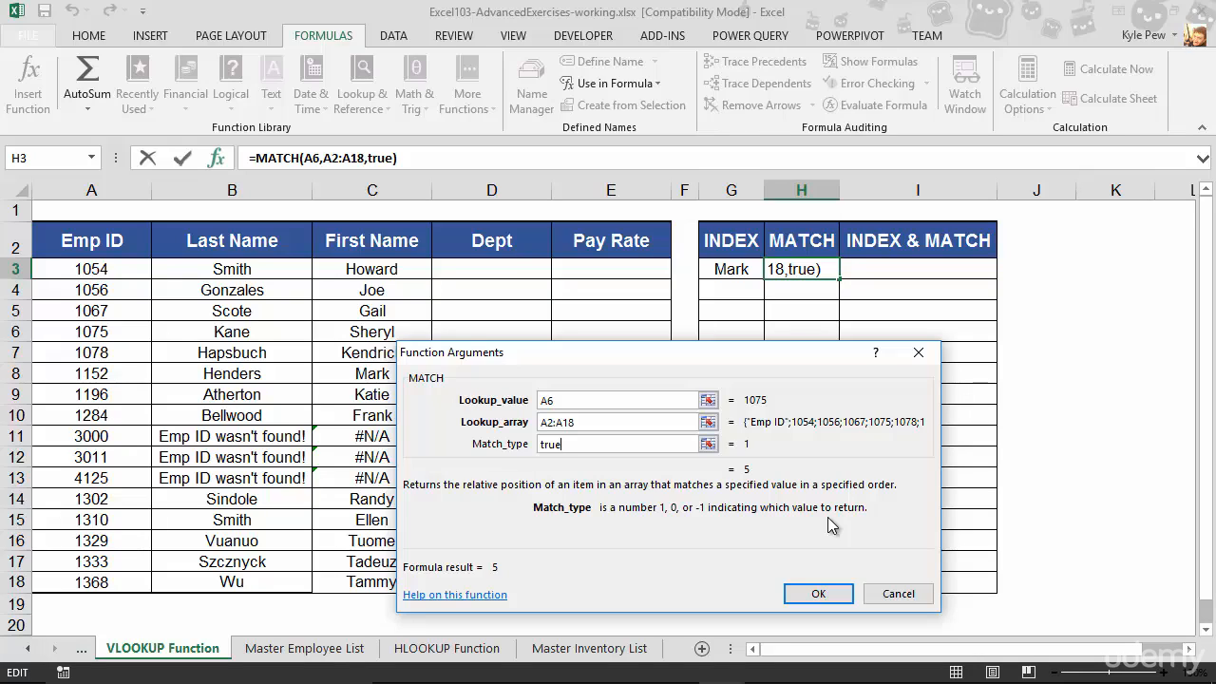
pyautogui.click(817, 594)
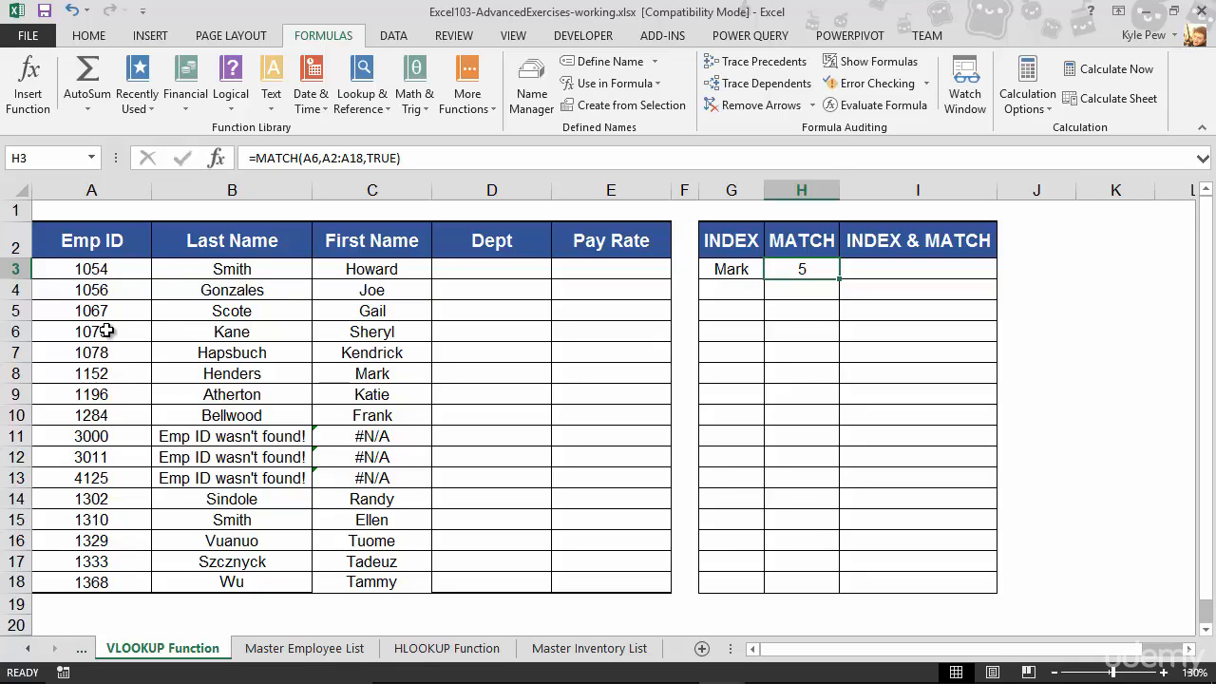
# Start an INDEX function in I3 using the array,row_num,column_num argument list, with its dialog clear of the name columns
pyautogui.click(891, 272)
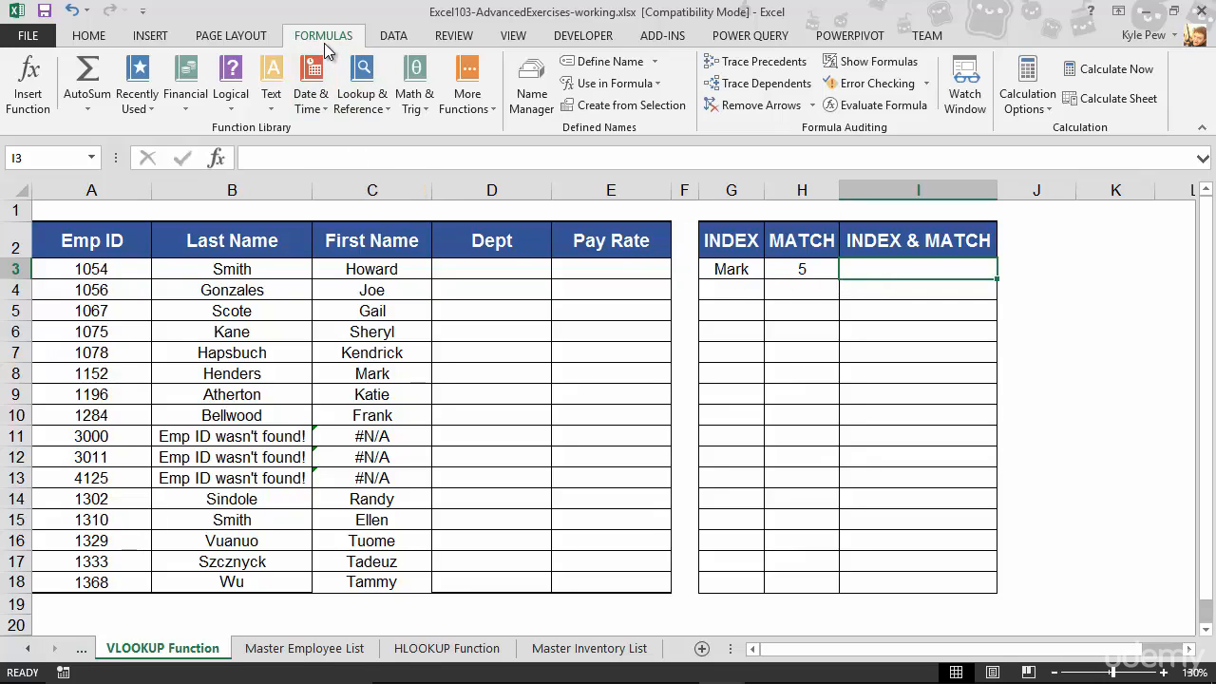
pyautogui.click(362, 95)
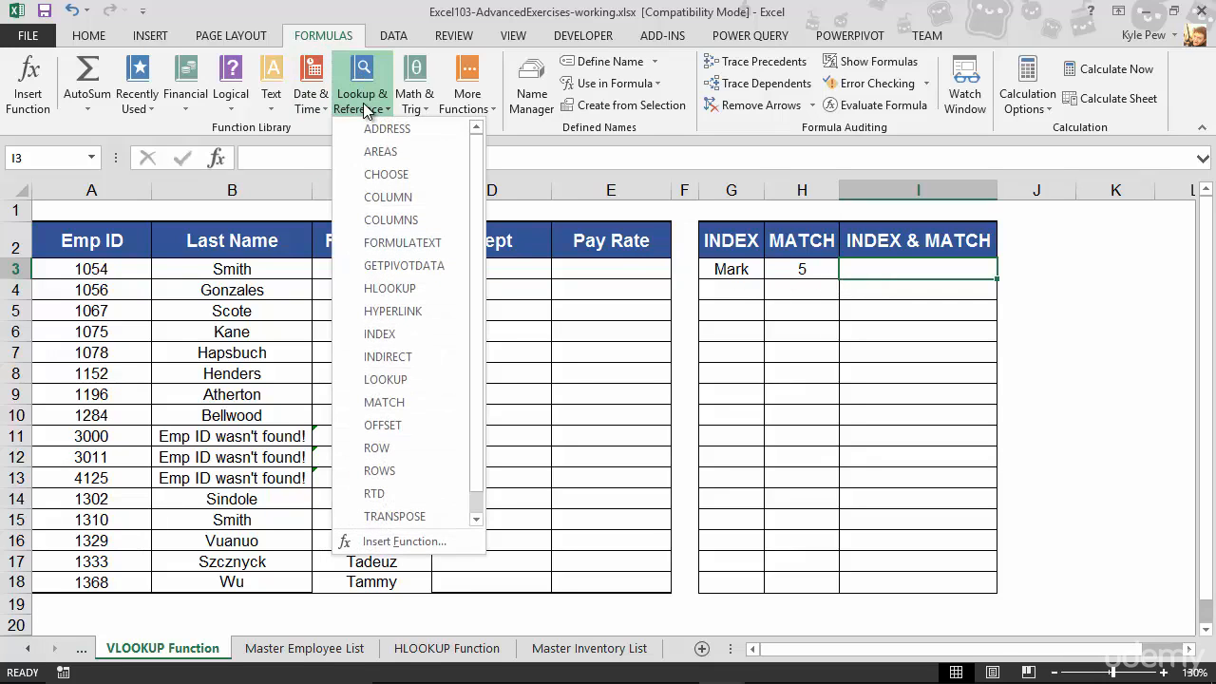
pyautogui.click(380, 334)
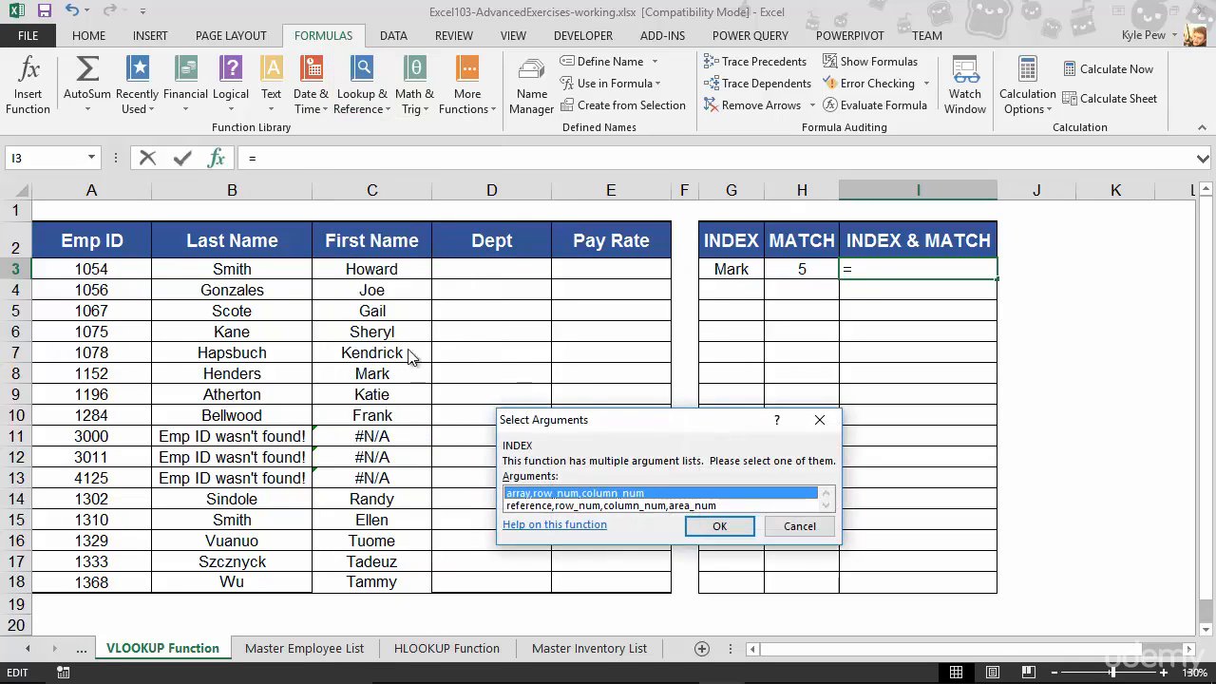
pyautogui.moveTo(601, 428); pyautogui.dragTo(508, 335)
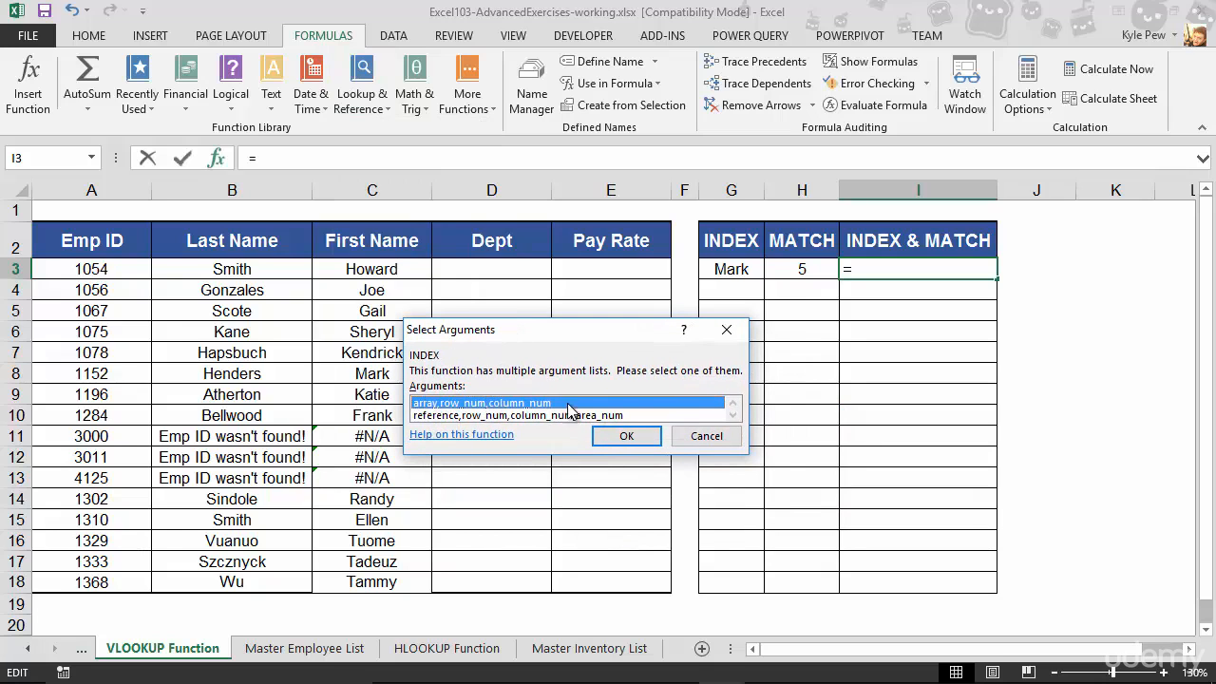
pyautogui.click(626, 439)
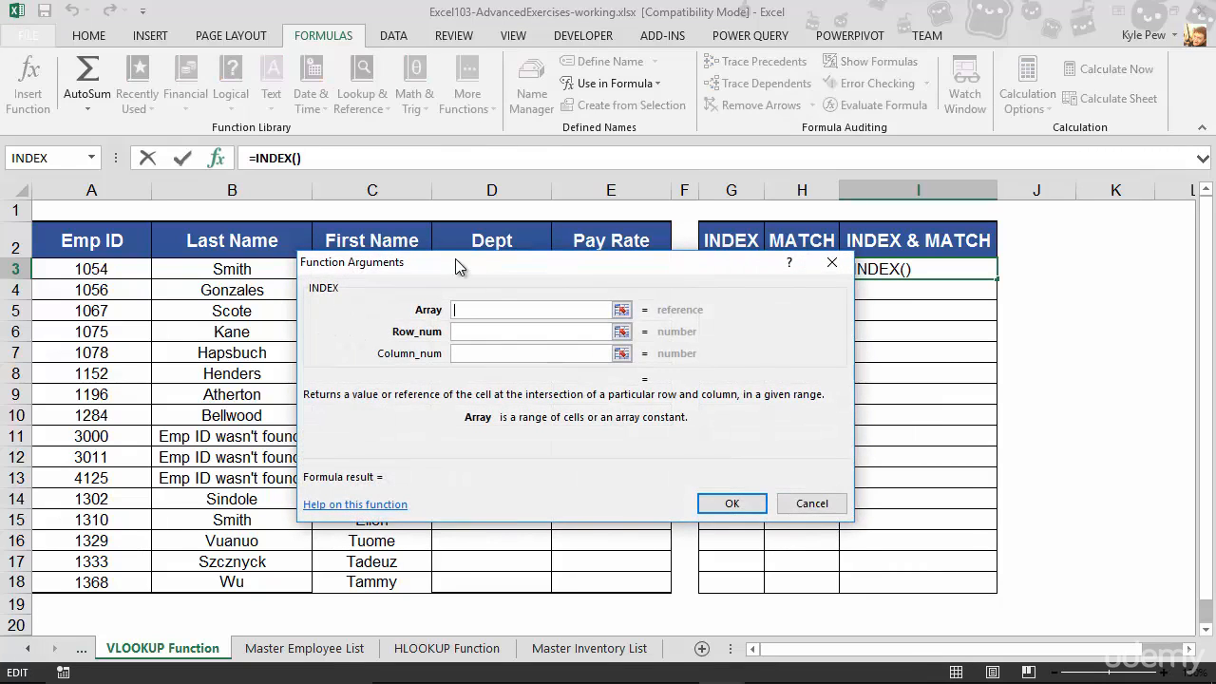
pyautogui.moveTo(451, 258); pyautogui.dragTo(603, 319)
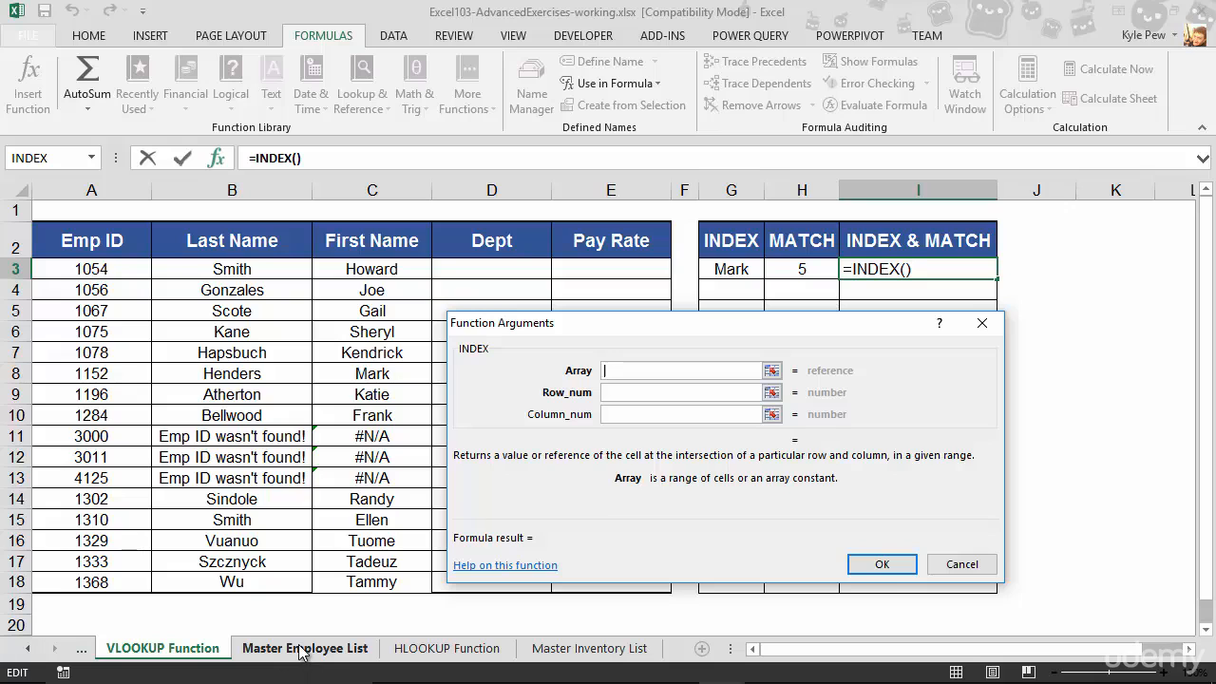
# Set the INDEX array to the Last Name column on the Master Employee List sheet, B1:B38
pyautogui.click(300, 649)
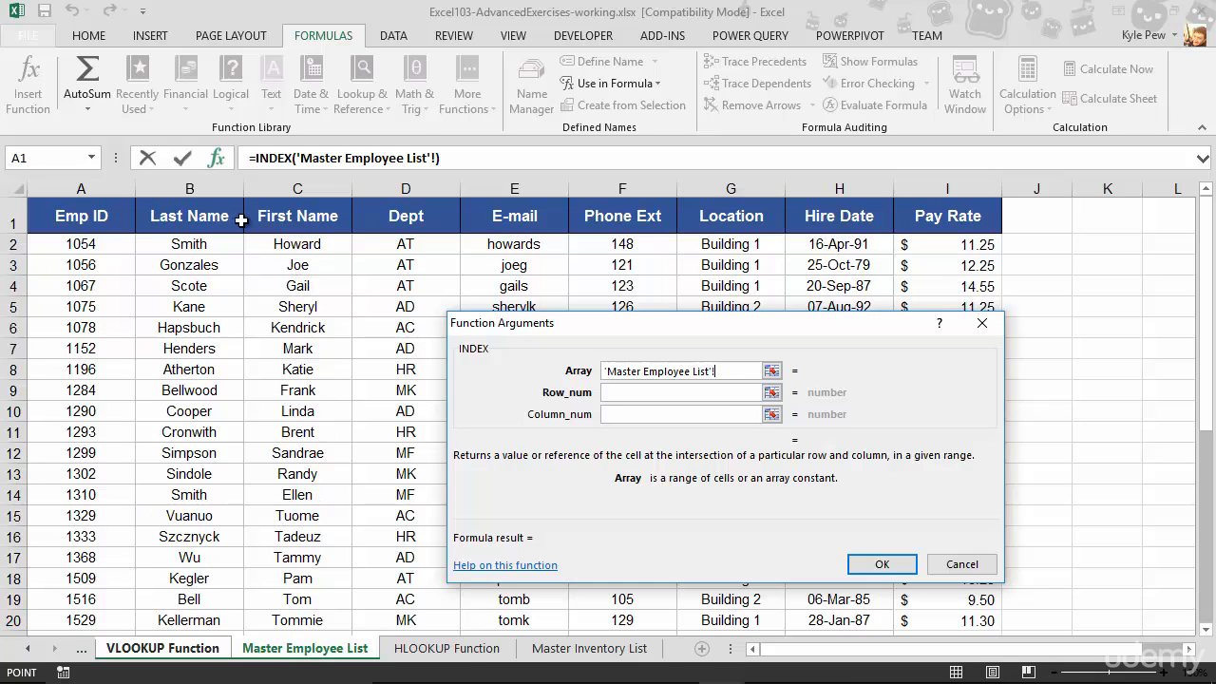
pyautogui.click(192, 210)
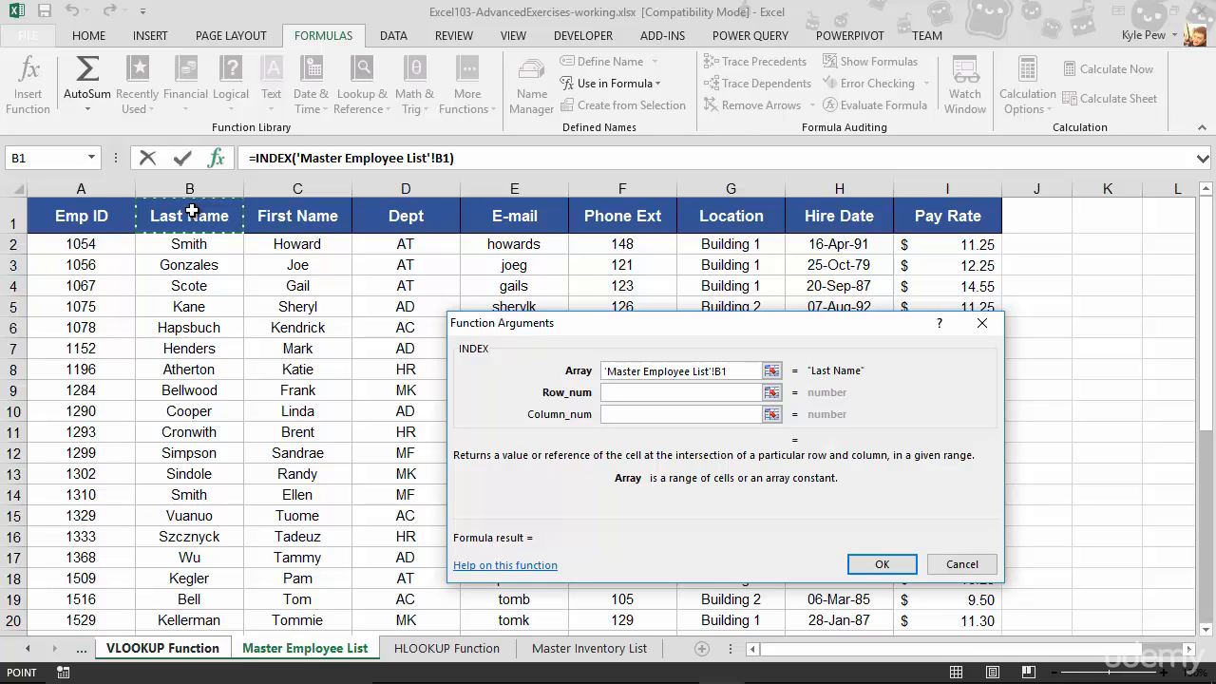
pyautogui.hotkey('ctrl', 'shift', 'Down')
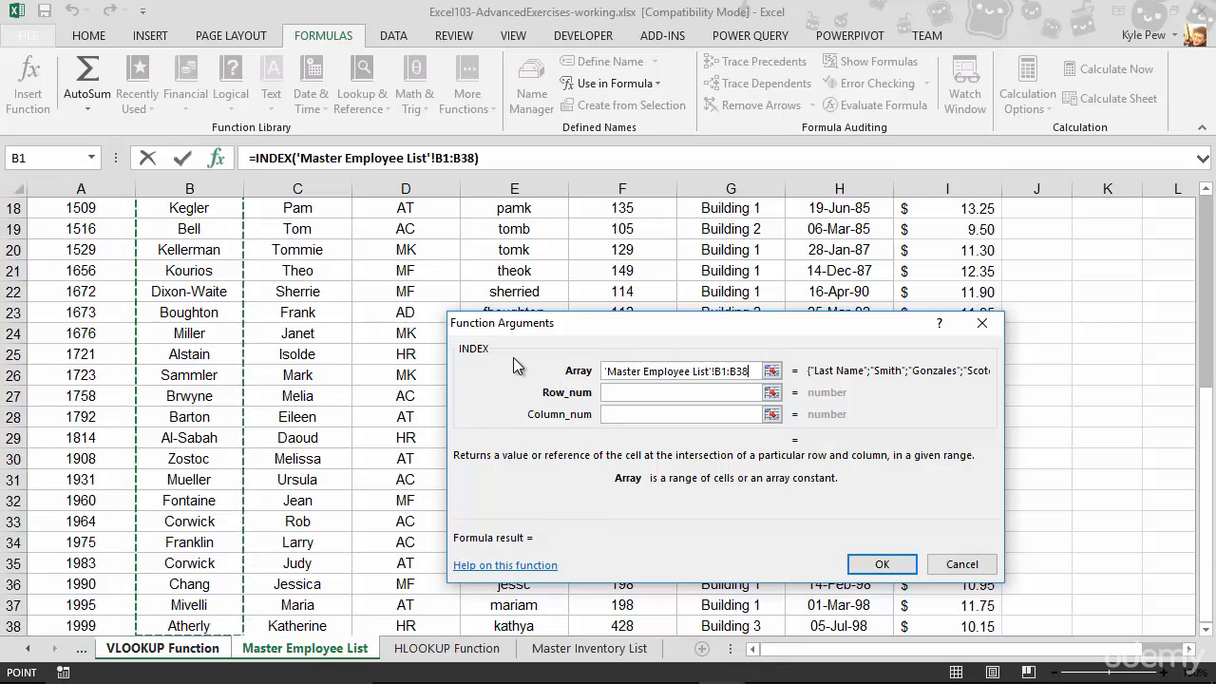
# Nest a MATCH function as the INDEX row number and bring up the arguments of MATCH
pyautogui.click(627, 393)
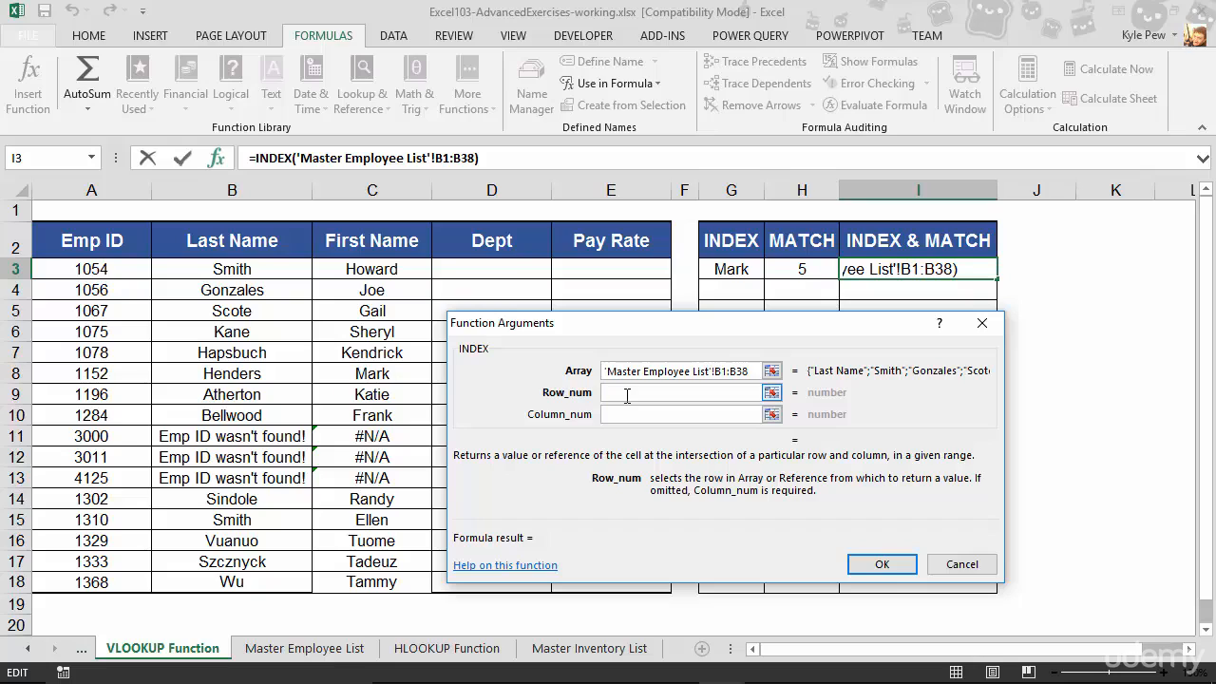
pyautogui.click(627, 394)
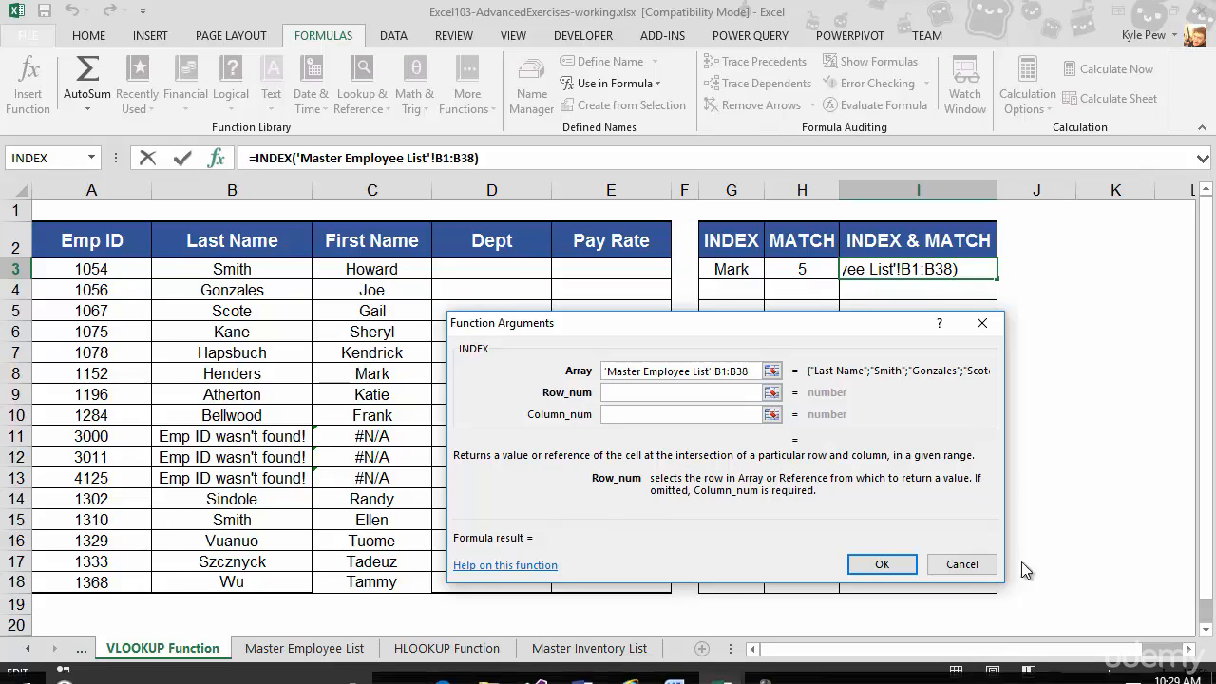
pyautogui.write('match(')
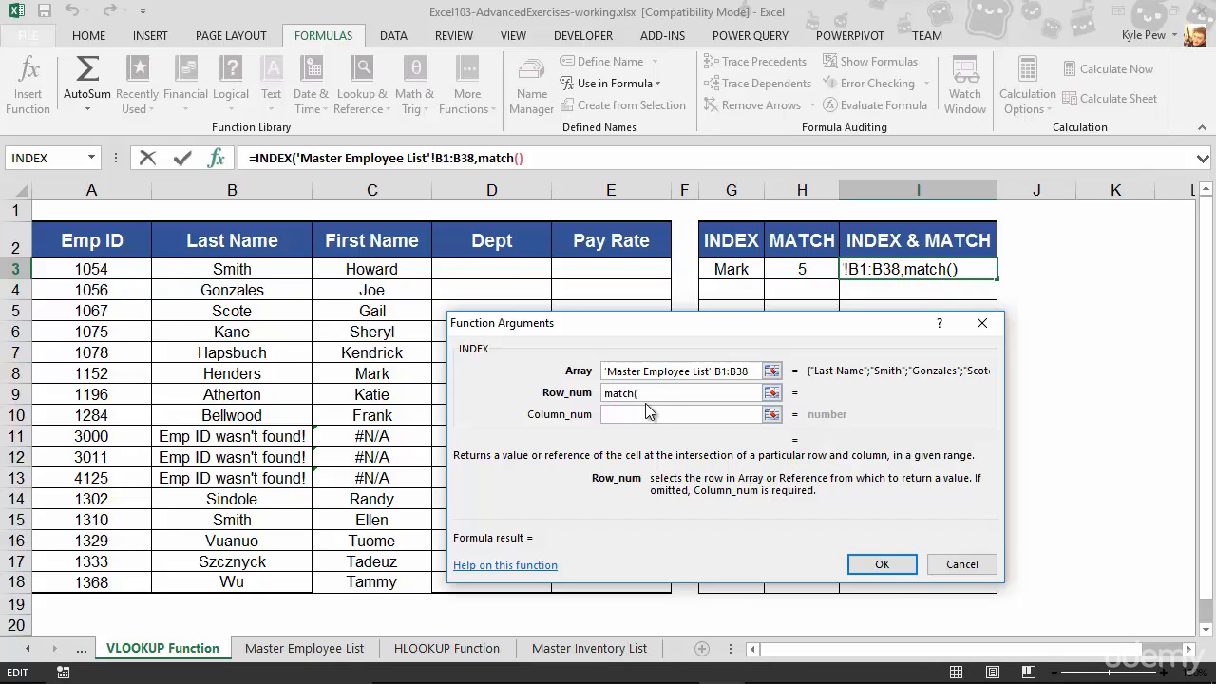
pyautogui.click(498, 160)
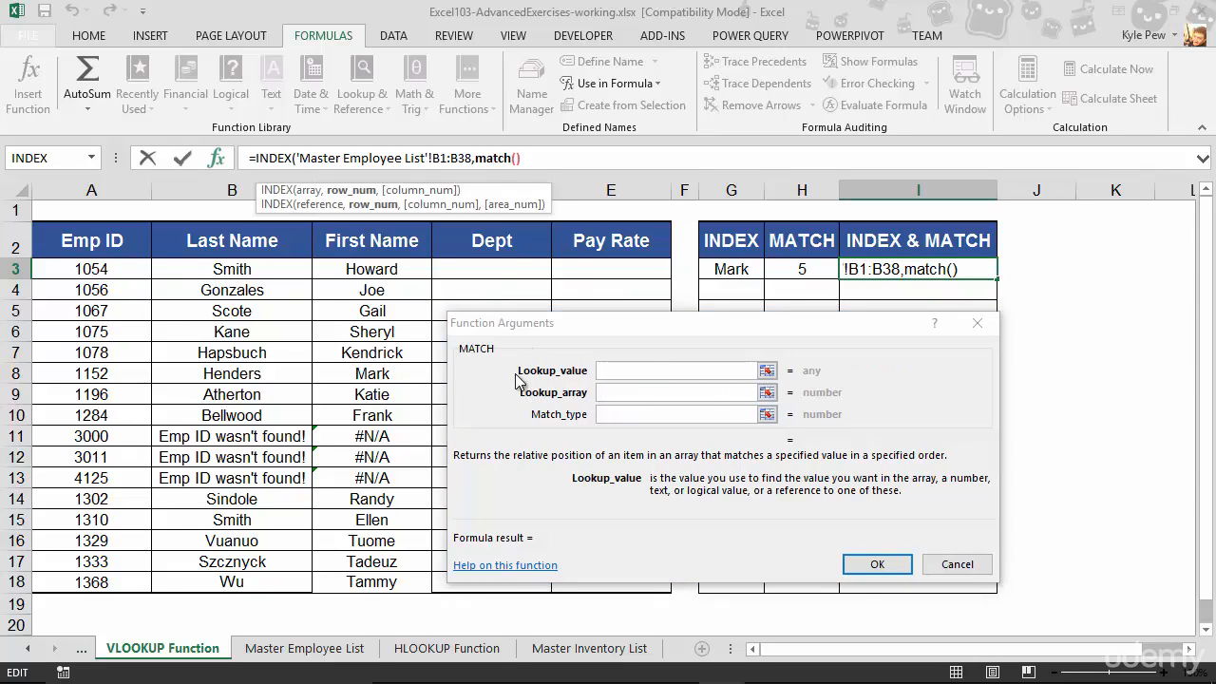
# Set the MATCH lookup value to A5 and its lookup array to A1:A38 on the Master Employee List sheet
pyautogui.click(611, 372)
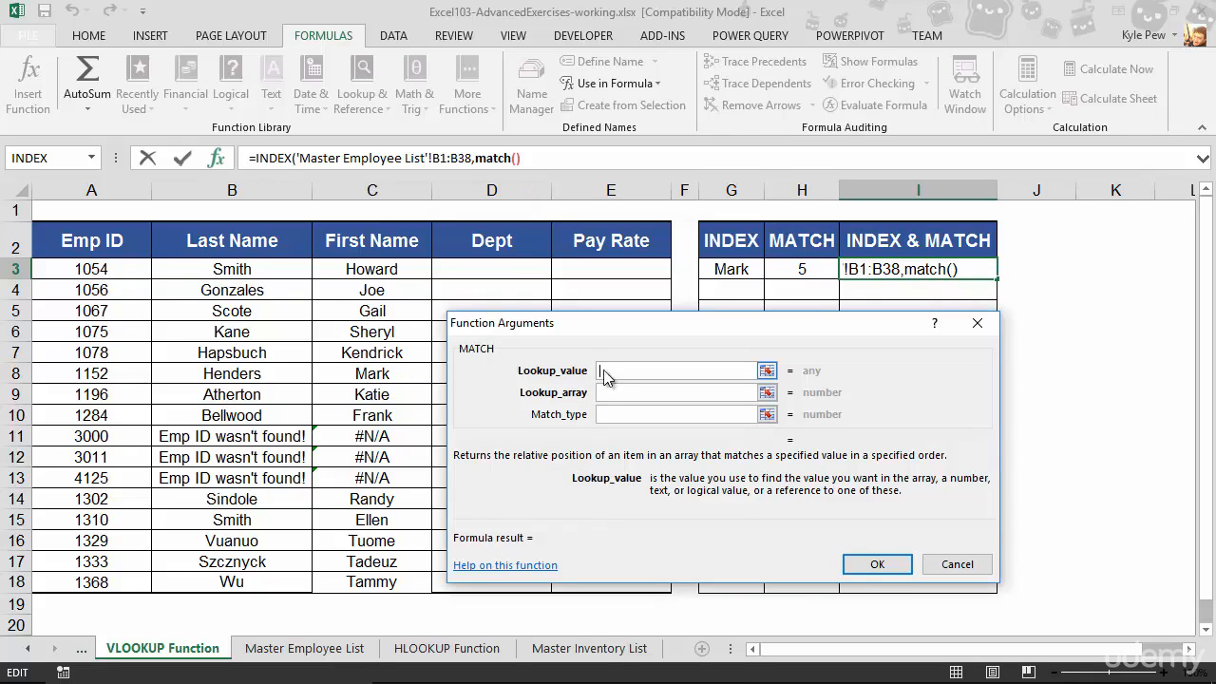
pyautogui.click(99, 311)
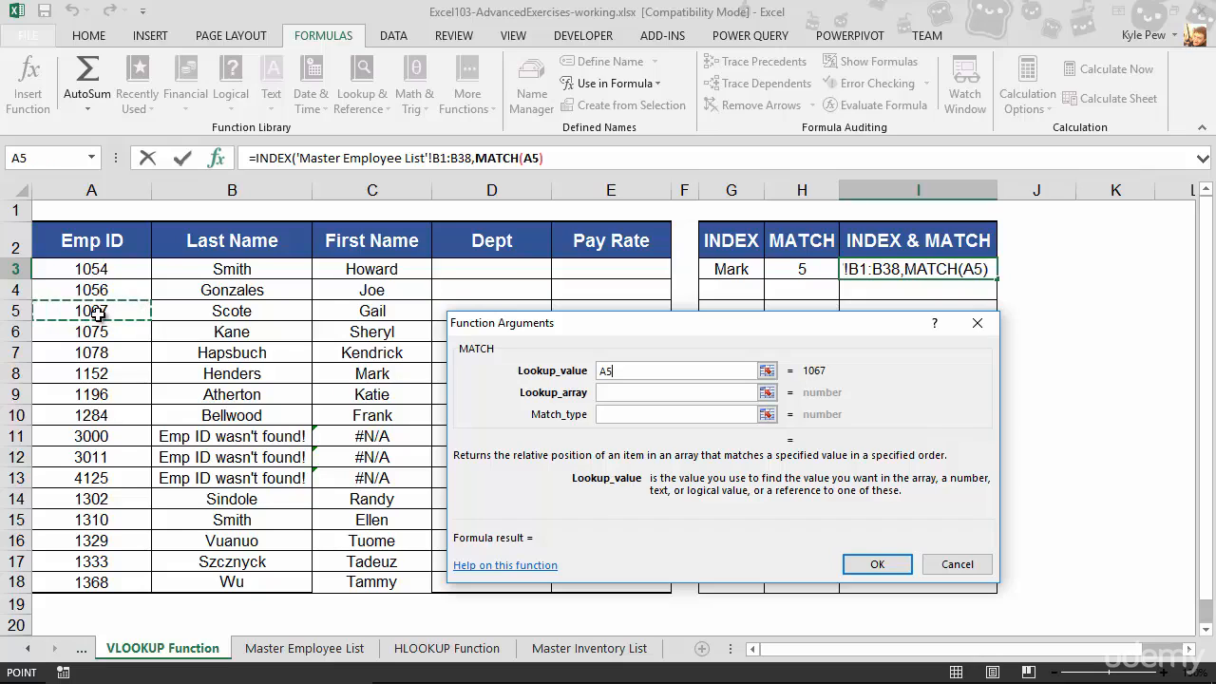
pyautogui.click(604, 394)
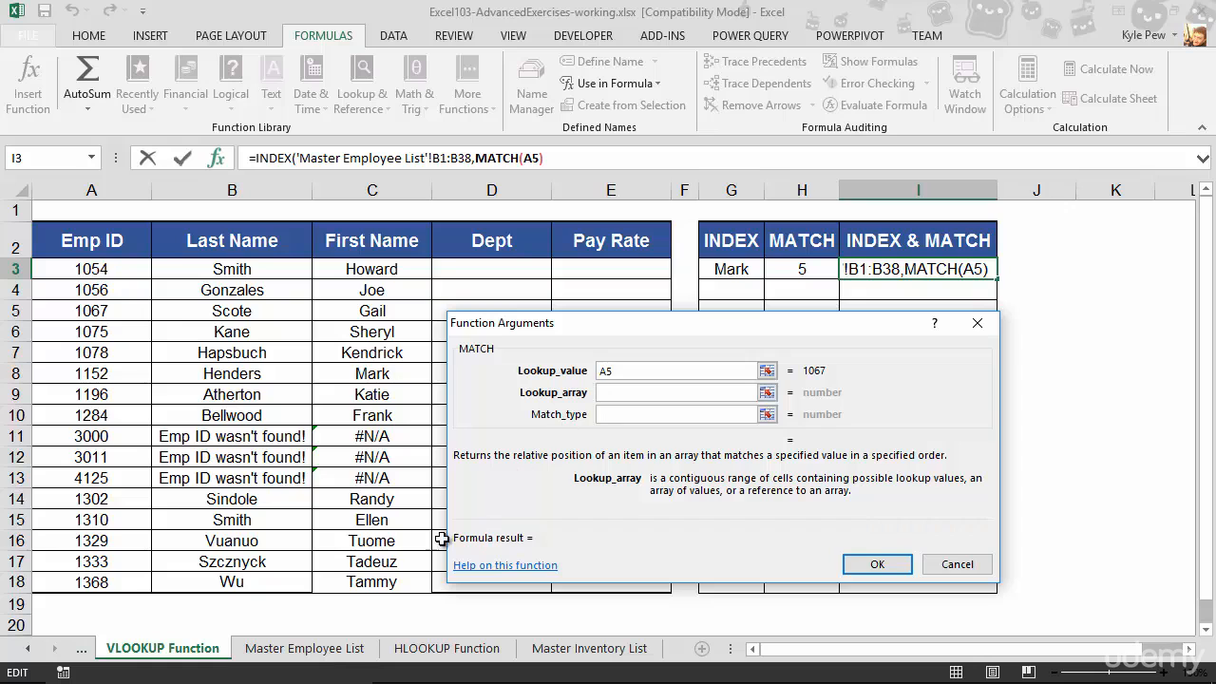
pyautogui.click(302, 651)
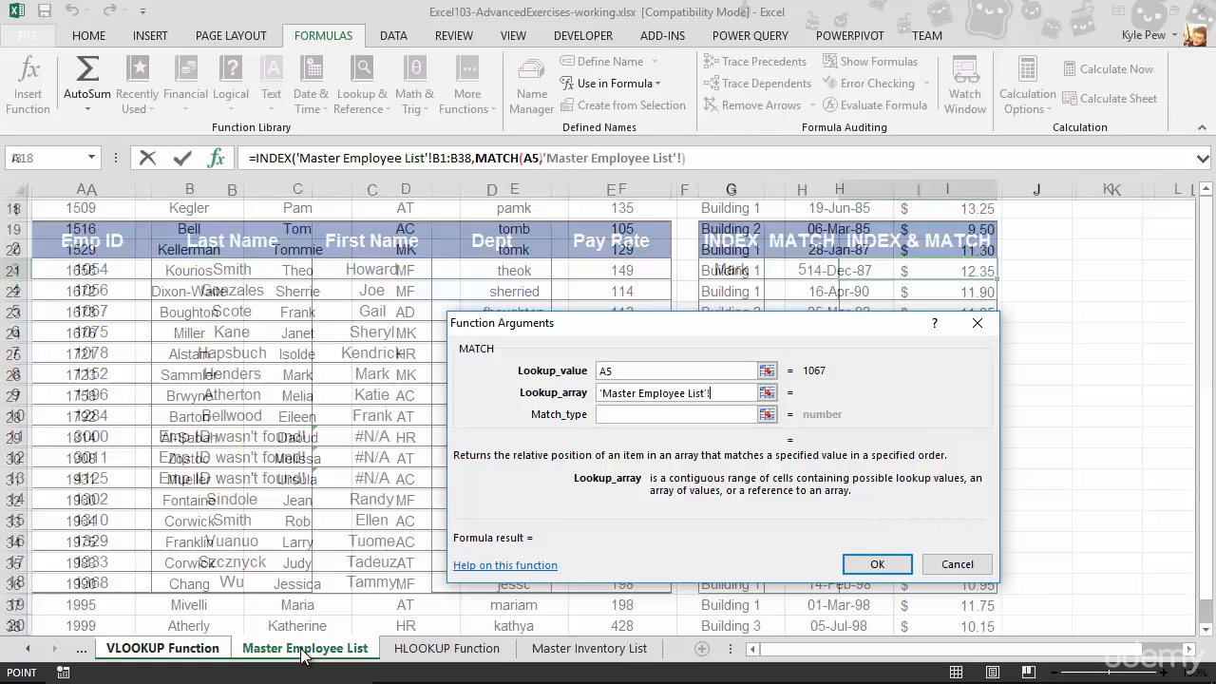
pyautogui.scroll(6, 111, 356)
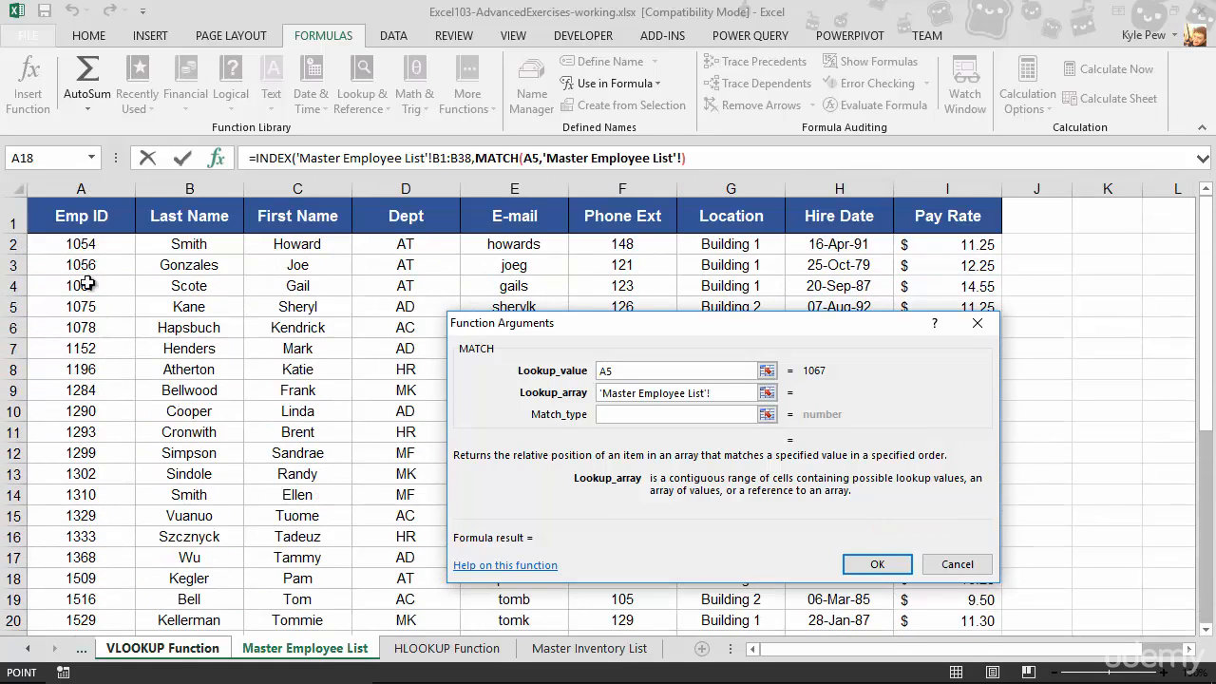
pyautogui.click(76, 224)
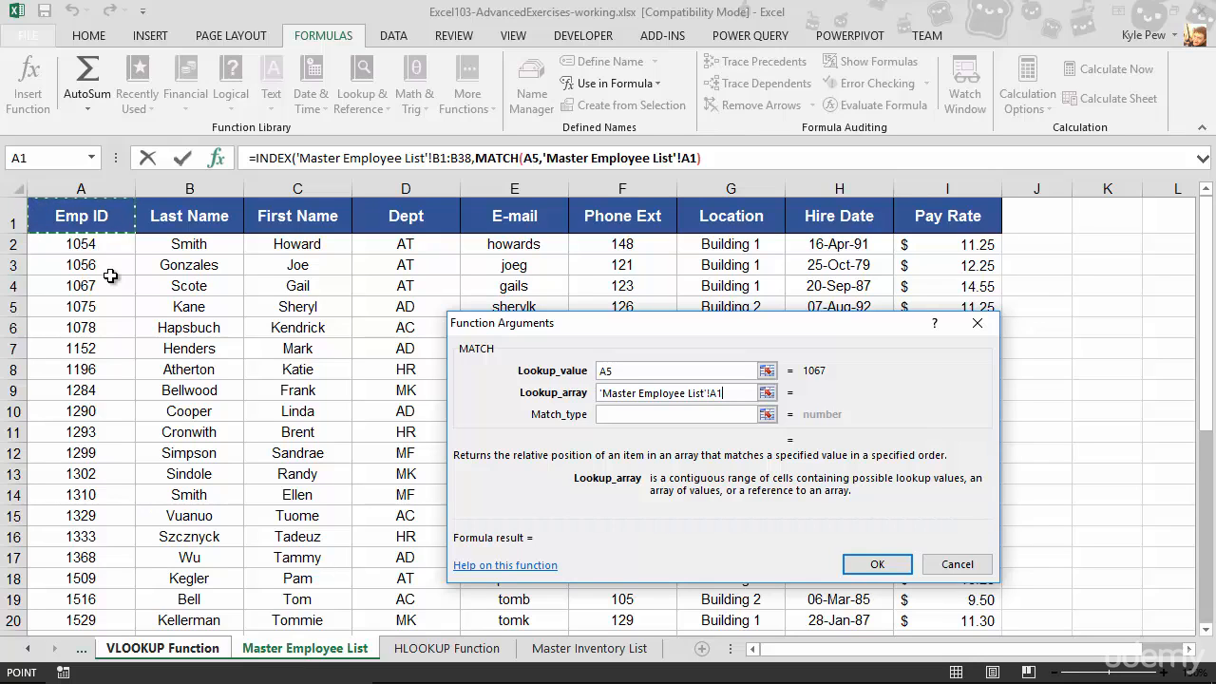
pyautogui.hotkey('ctrl', 'shift', 'Down')
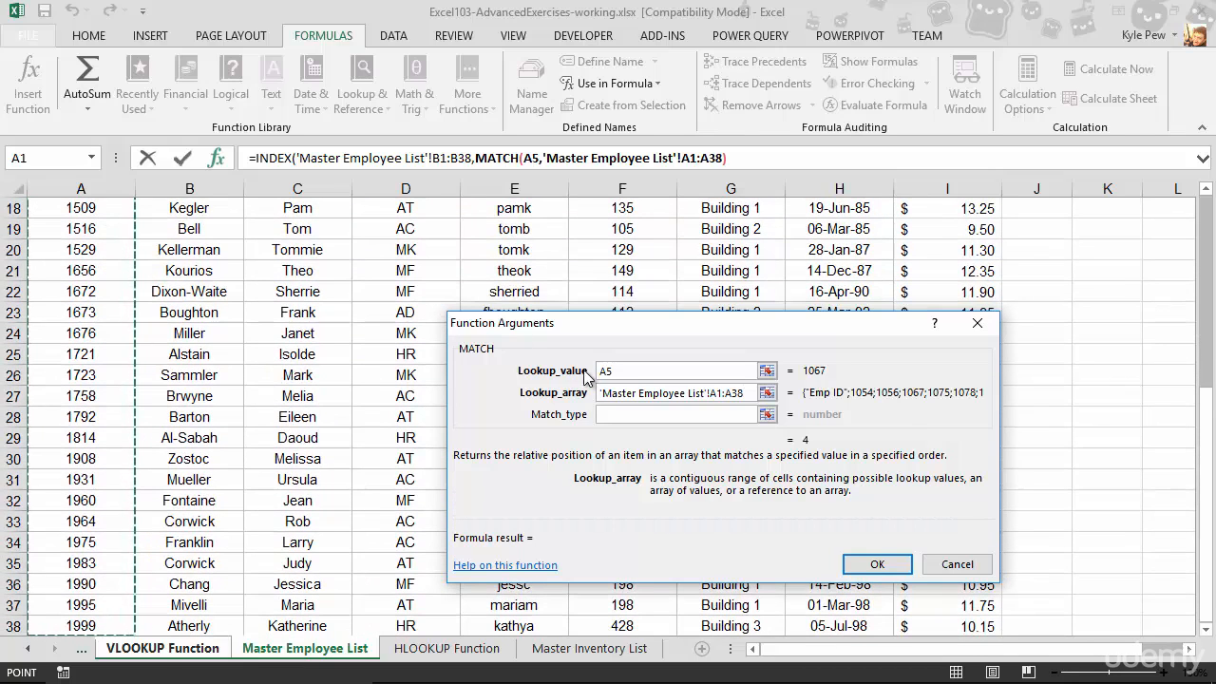
# Set the match type to true, return to the INDEX arguments and complete the combined formula in I3
pyautogui.click(612, 413)
pyautogui.write('true')
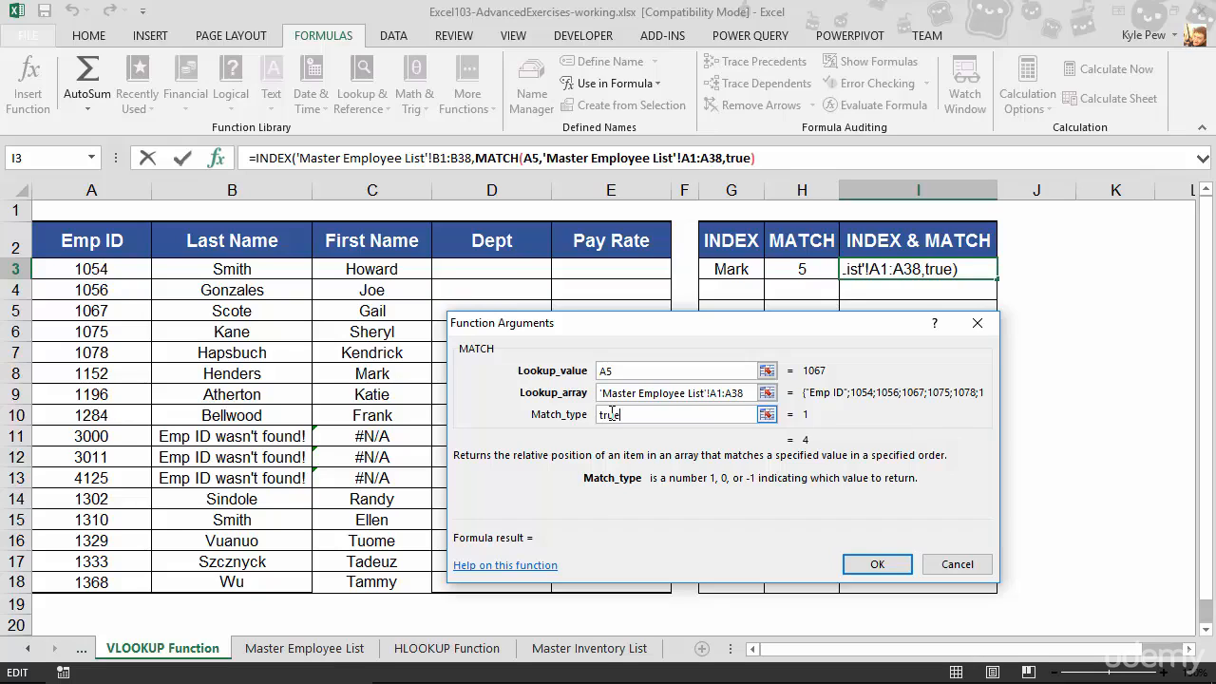
pyautogui.press('Tab')
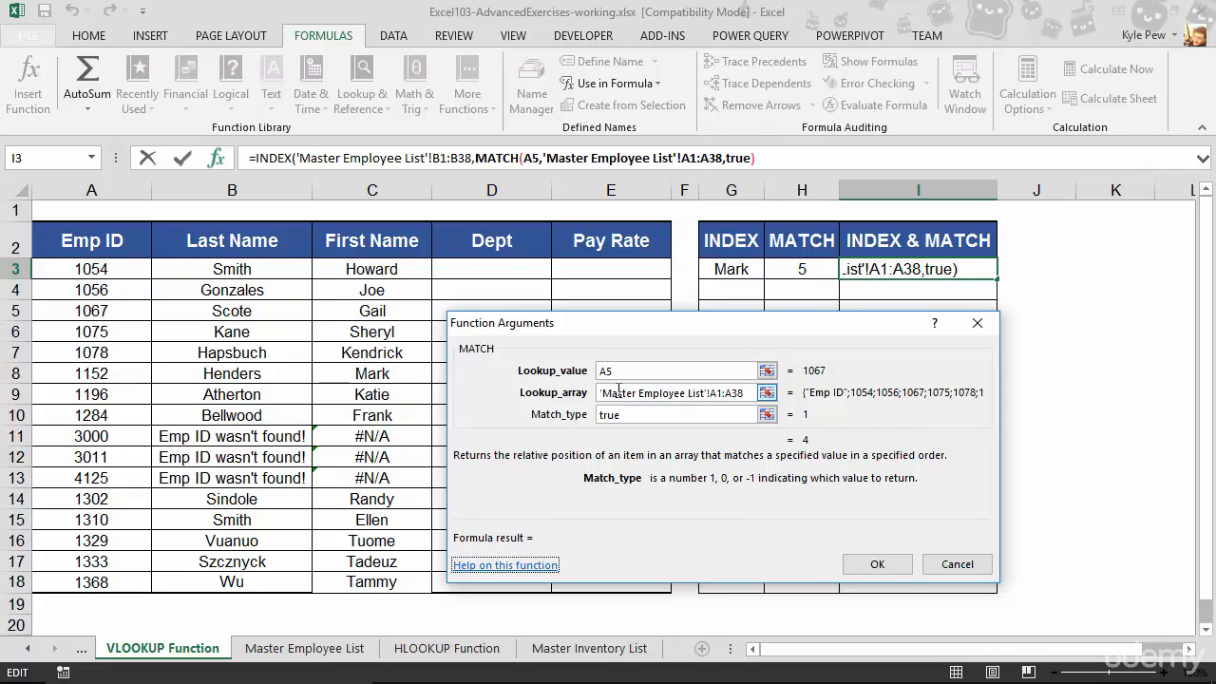
pyautogui.click(273, 160)
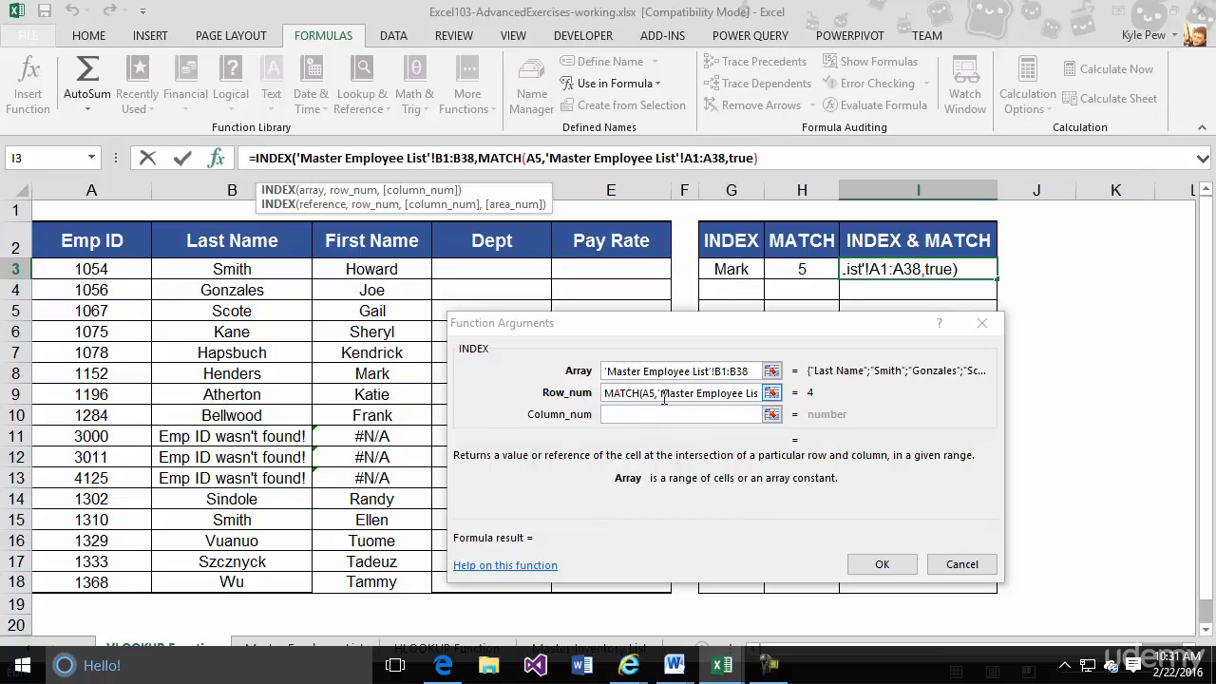
pyautogui.press('Tab')
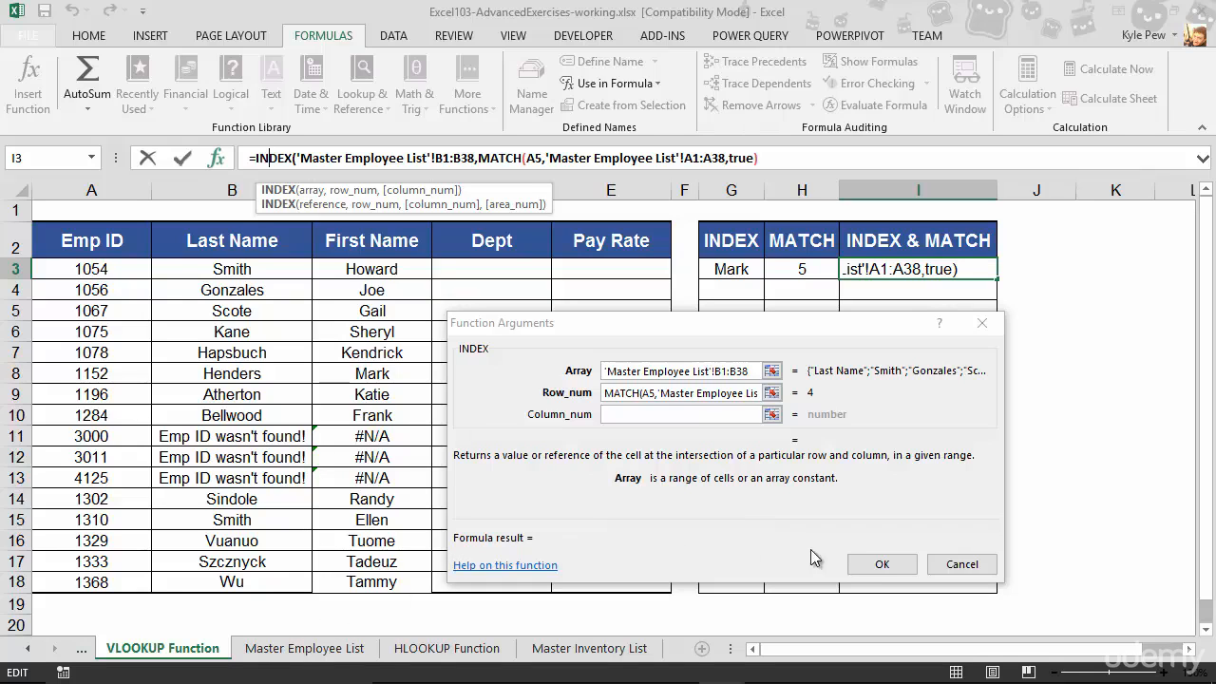
pyautogui.click(882, 567)
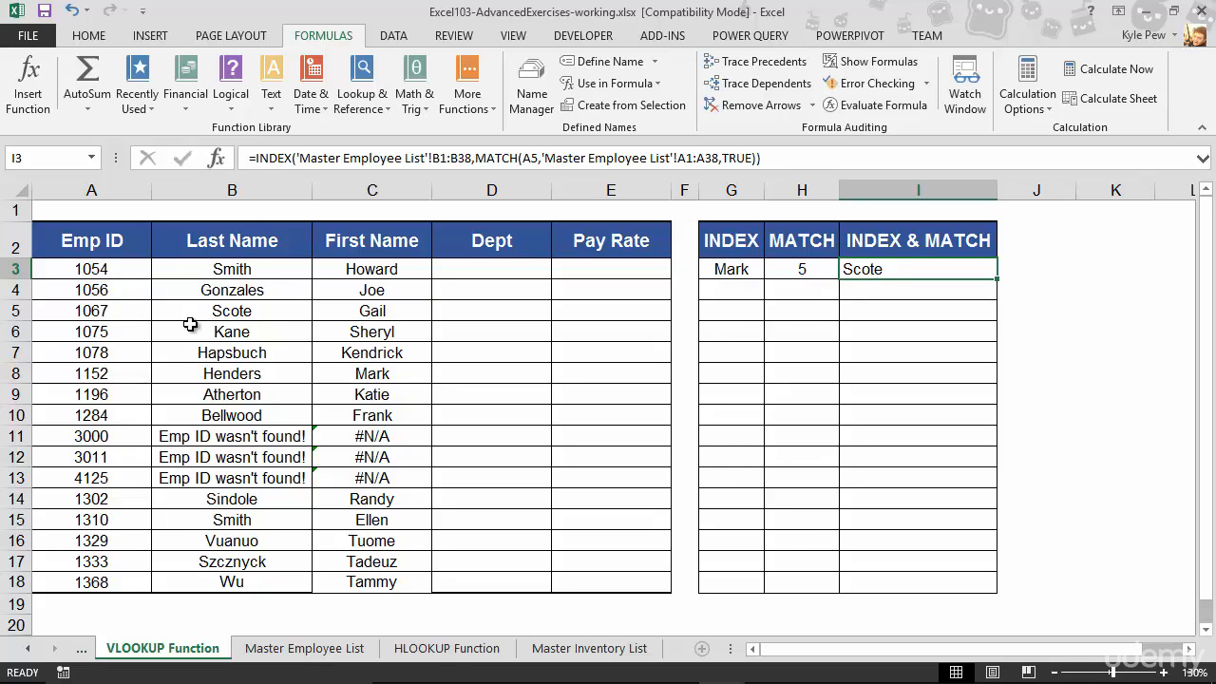
# Check the I3 lookup against the Emp ID in A4 and last name in B4 of the Master Employee List, returning to the VLOOKUP Function sheet
pyautogui.click(293, 648)
pyautogui.scroll(6, 143, 318)
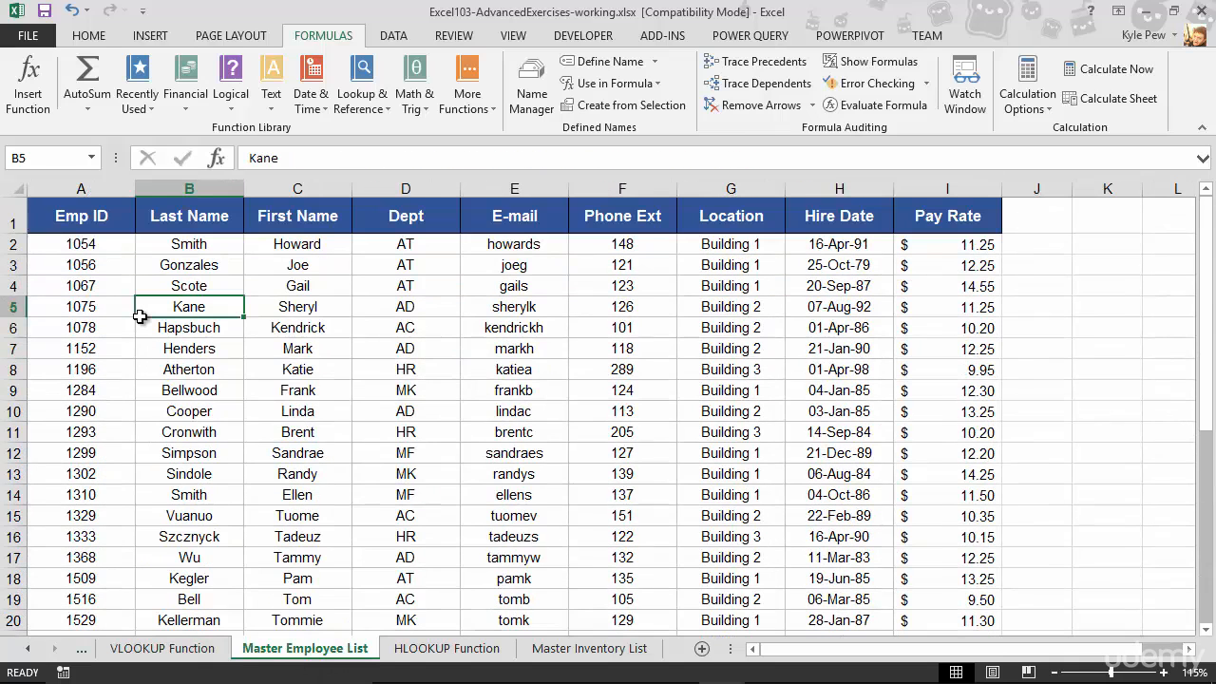
pyautogui.click(53, 286)
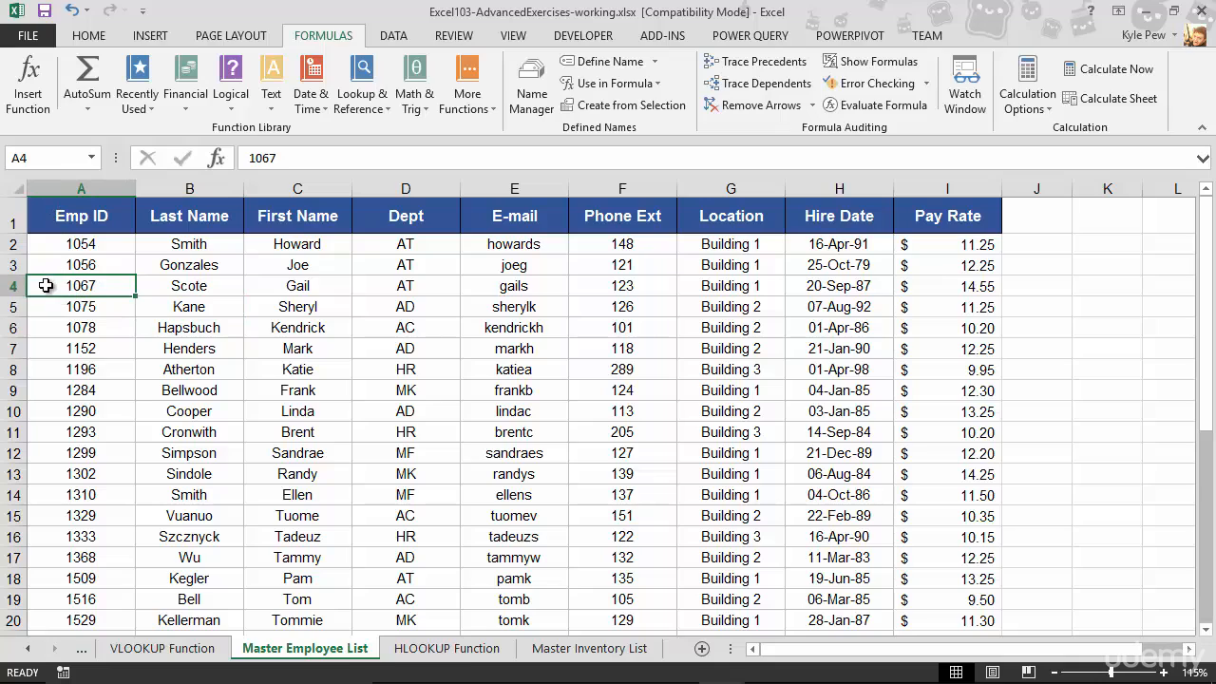
pyautogui.click(201, 285)
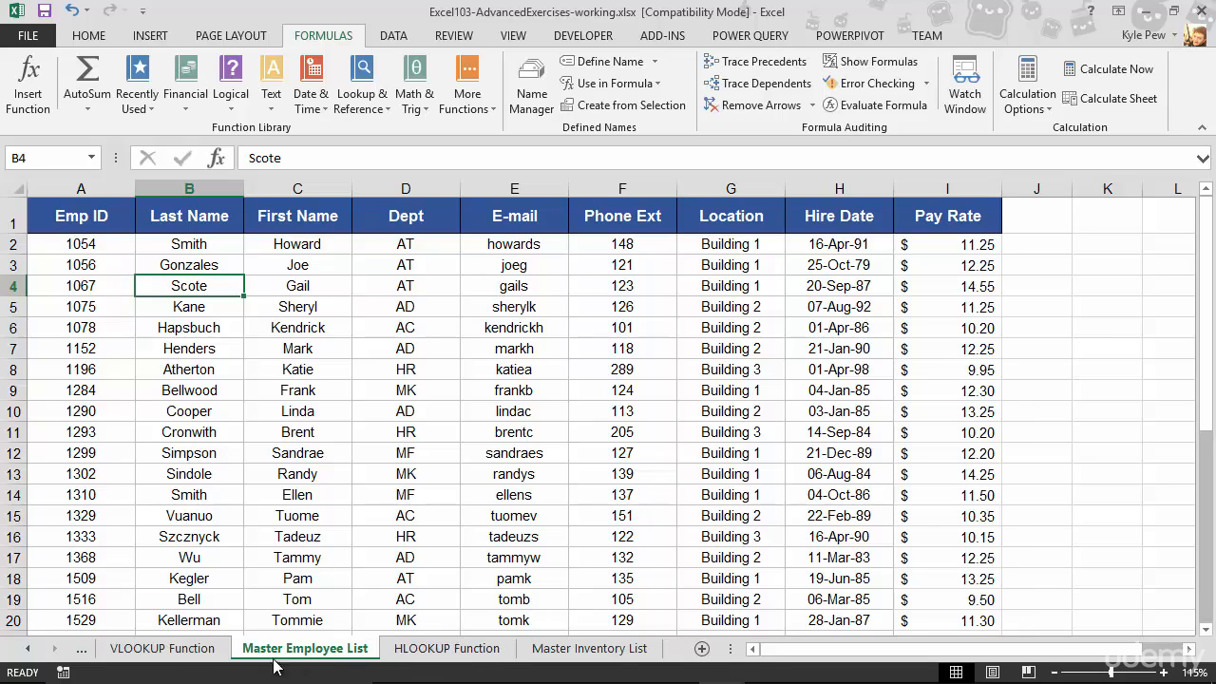
pyautogui.click(173, 658)
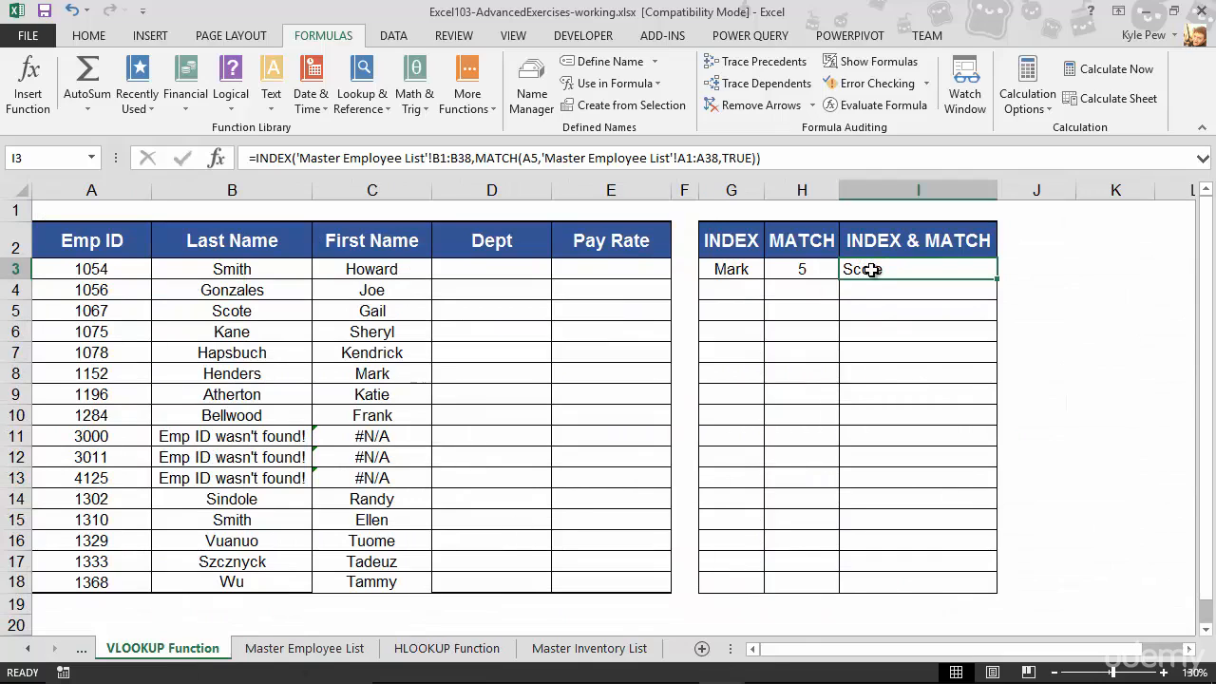